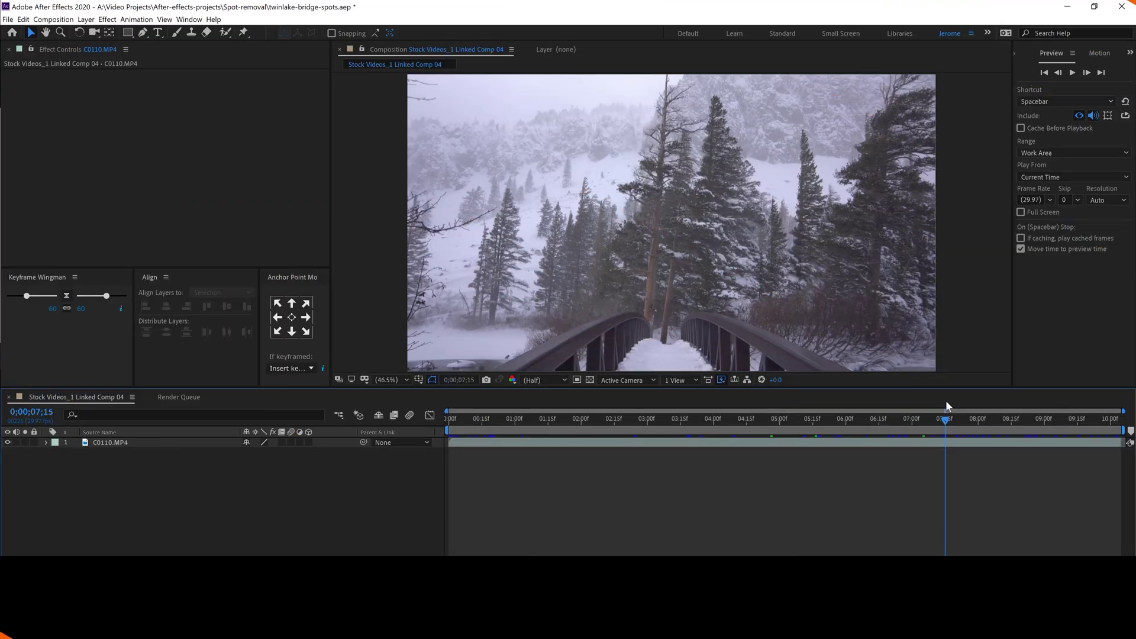
Scrub the footage for dust spots, widen the side panel and open Content-Aware Fill.
{"action": "left_click_drag", "start_coordinate": [960, 397], "coordinate": [984, 399]}
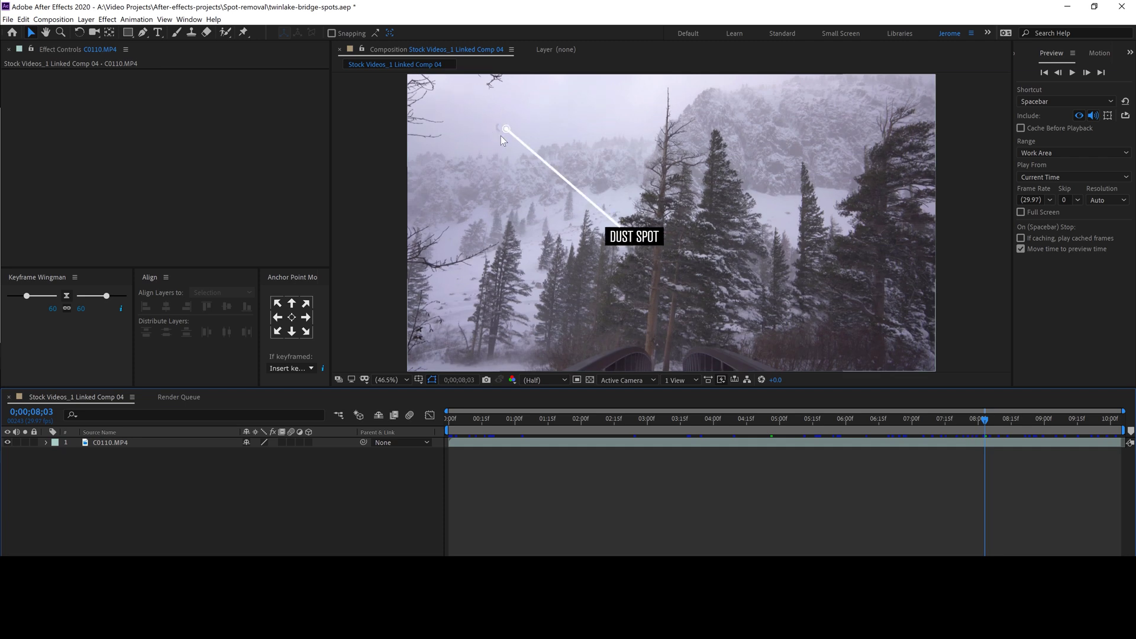
{"action": "left_click_drag", "start_coordinate": [983, 408], "coordinate": [424, 446]}
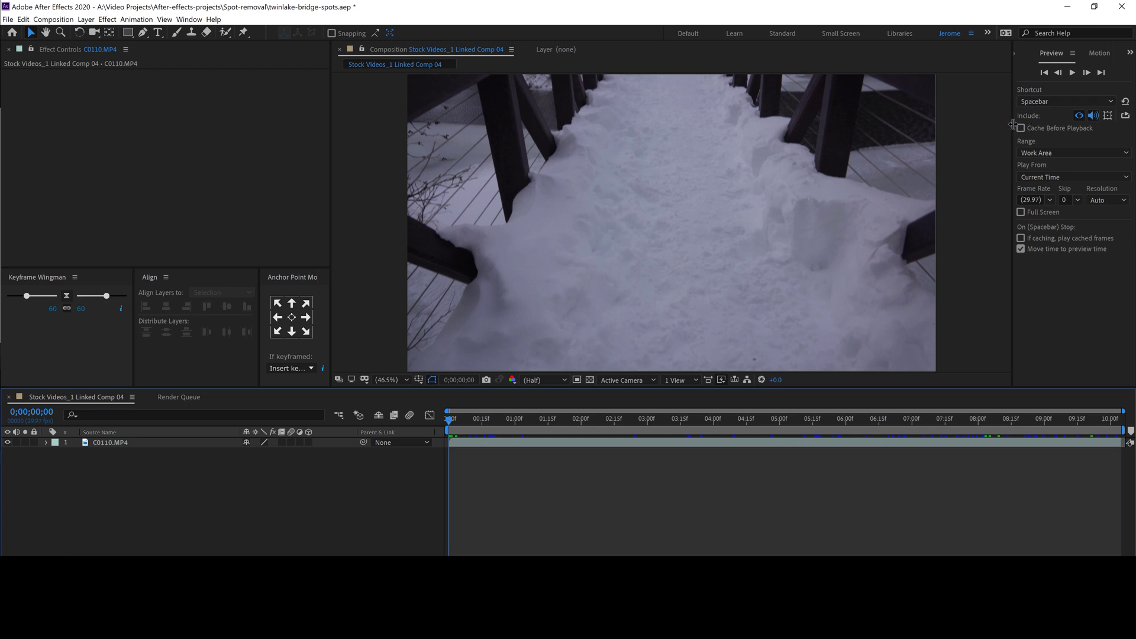
{"action": "left_click_drag", "start_coordinate": [1012, 125], "coordinate": [893, 133]}
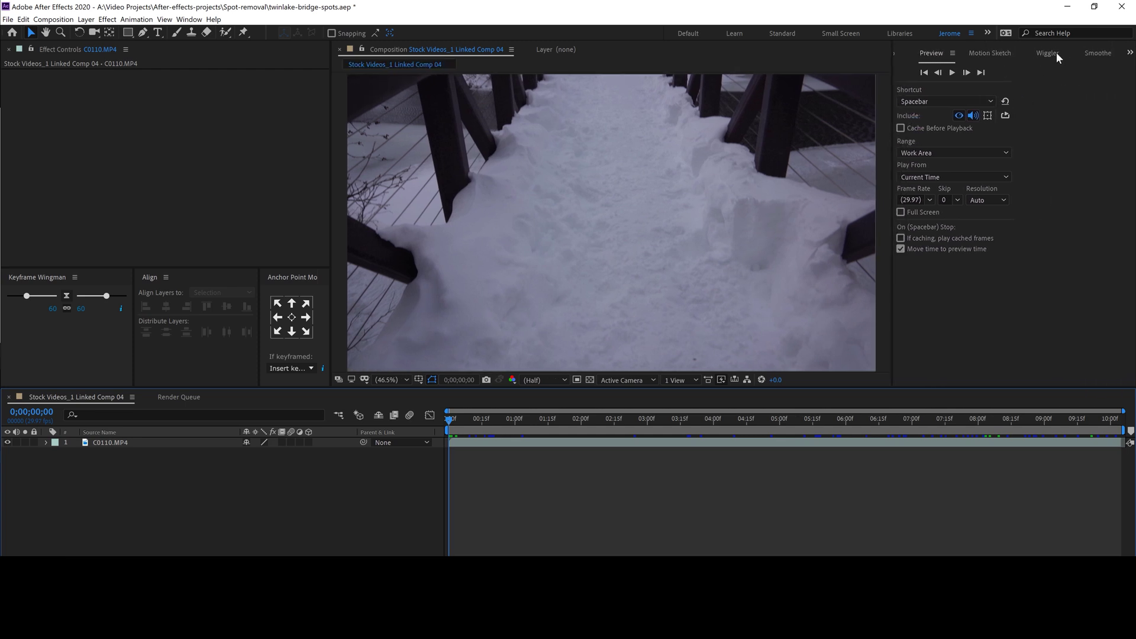
{"action": "left_click", "coordinate": [1129, 52]}
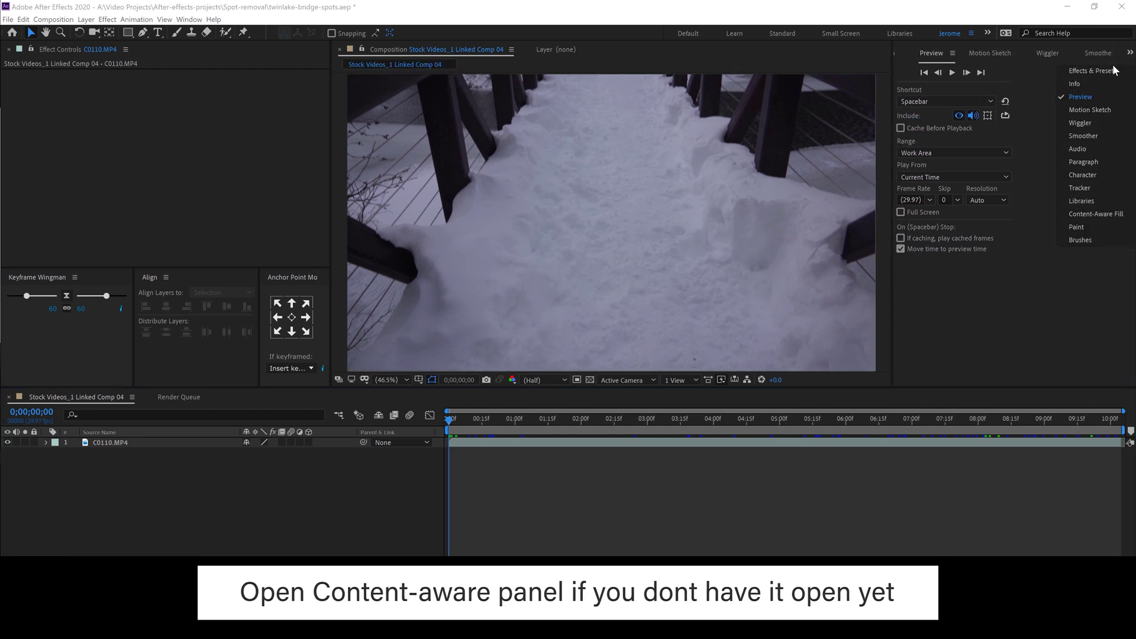
{"action": "left_click", "coordinate": [1095, 213]}
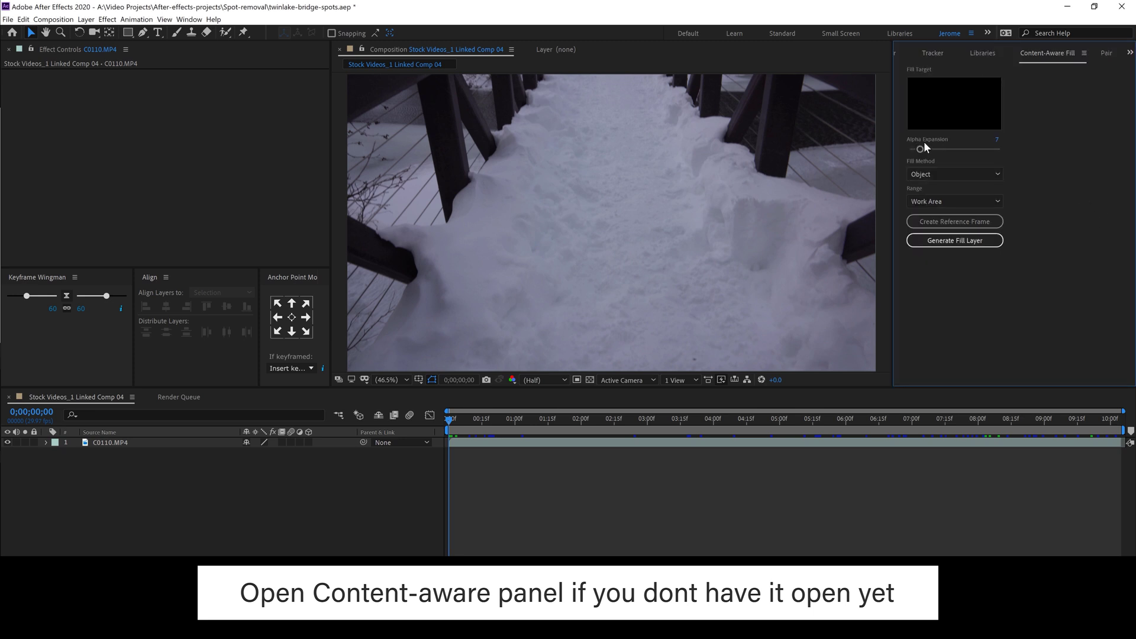
Draw an elliptical Mask 1 around the dust spot on C0110.MP4 and set it to Subtract.
{"action": "key", "text": "q"}
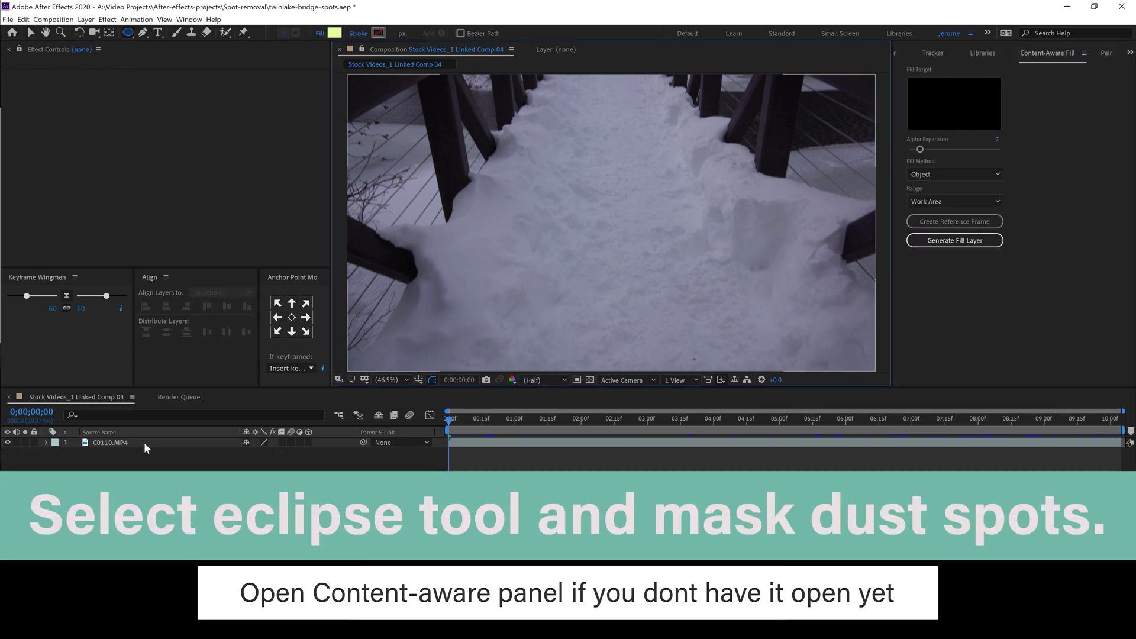
{"action": "left_click", "coordinate": [144, 442]}
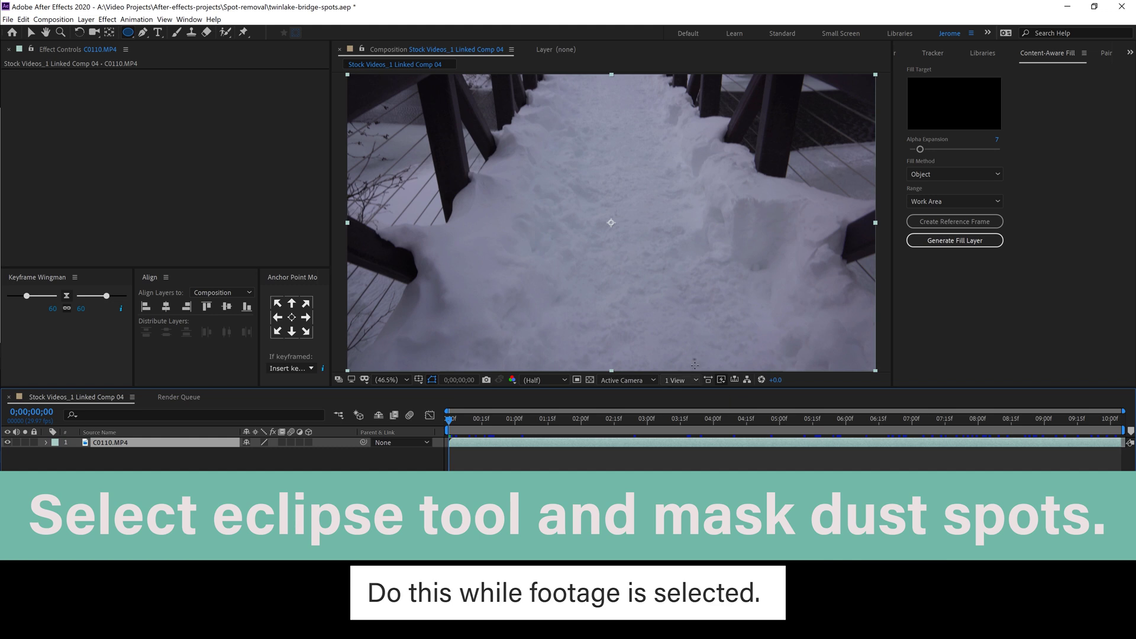
{"action": "left_click_drag", "start_coordinate": [687, 353], "coordinate": [702, 365]}
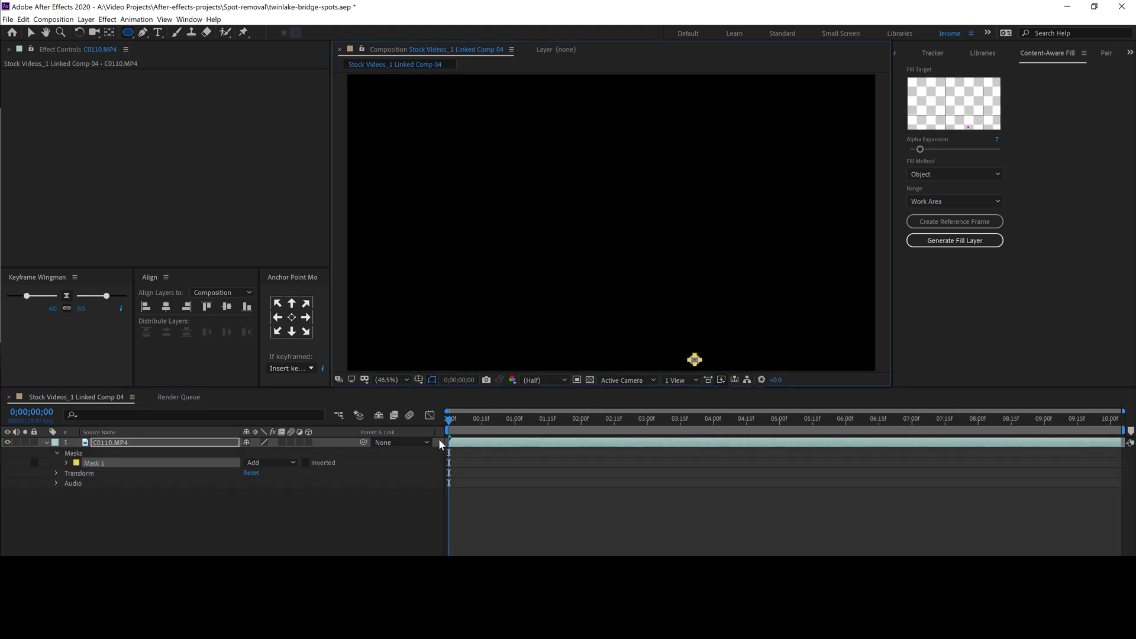
{"action": "left_click", "coordinate": [269, 462]}
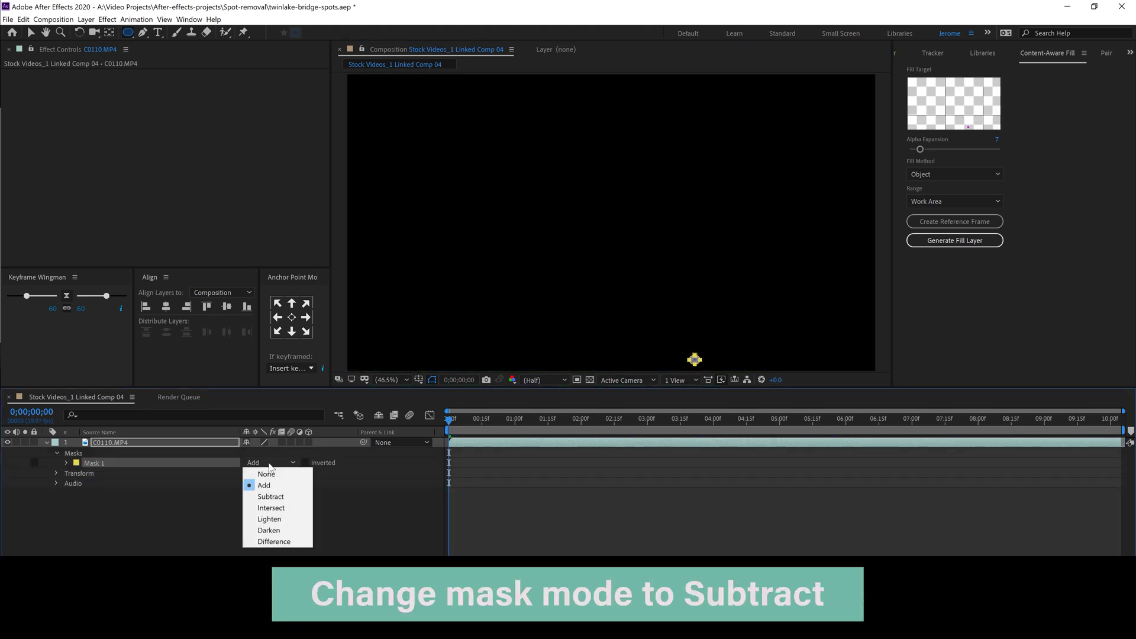
{"action": "left_click", "coordinate": [276, 500]}
Pan the composition view and scrub ahead to check the mask.
{"action": "key", "text": "h"}
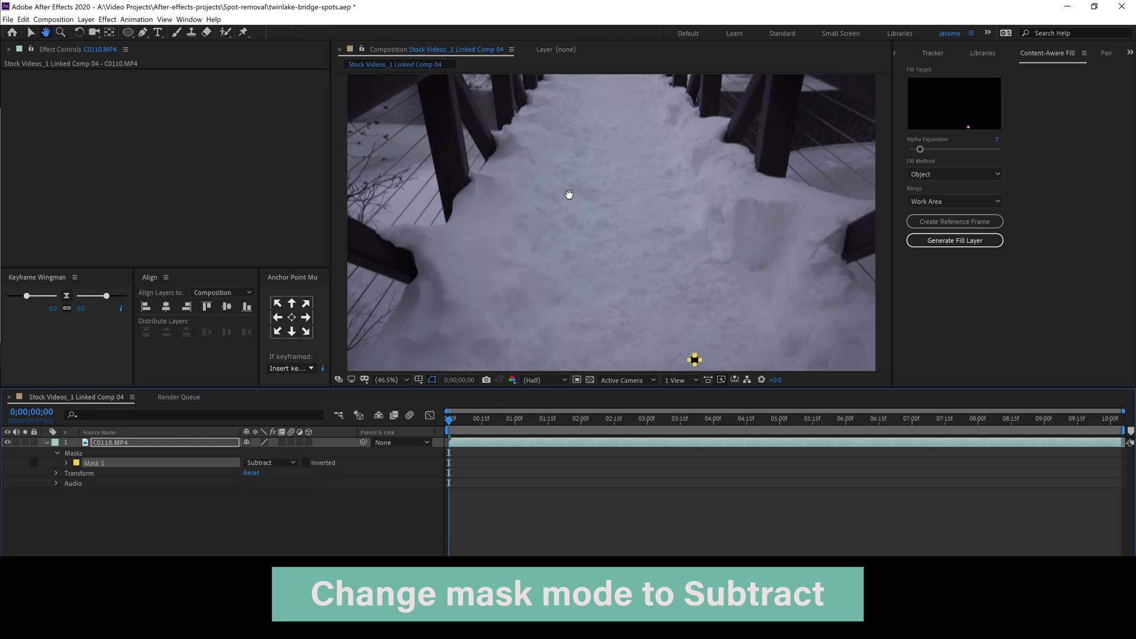
{"action": "mouse_move", "coordinate": [541, 155]}
{"action": "left_mouse_down"}
{"action": "mouse_move", "coordinate": [655, 297]}
{"action": "mouse_move", "coordinate": [564, 145]}
{"action": "left_mouse_up"}
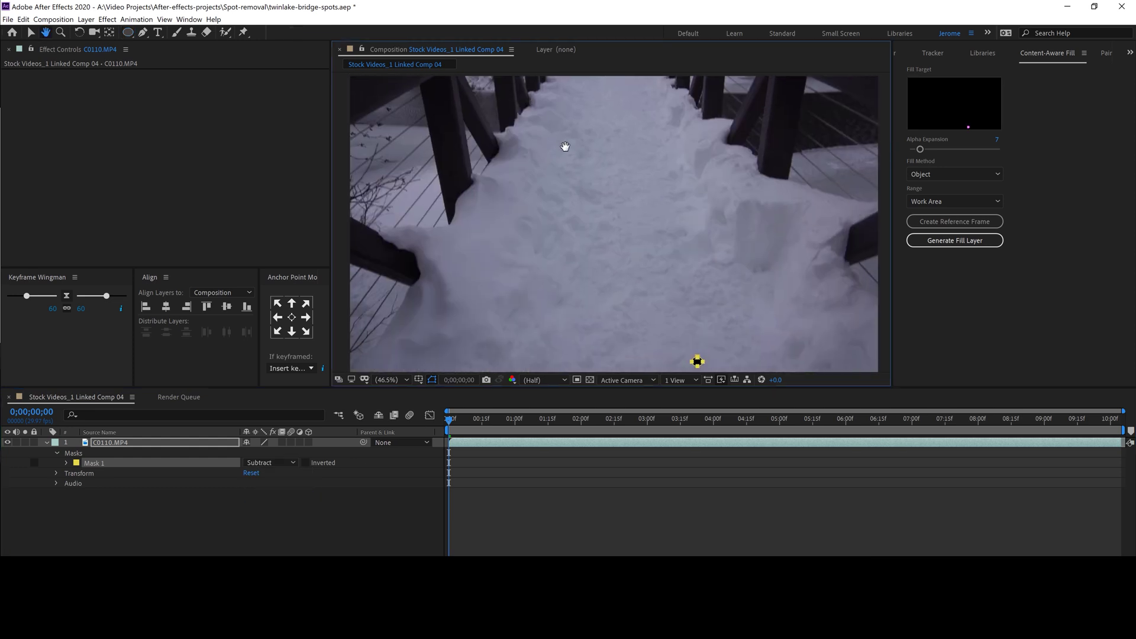
{"action": "key", "text": "q"}
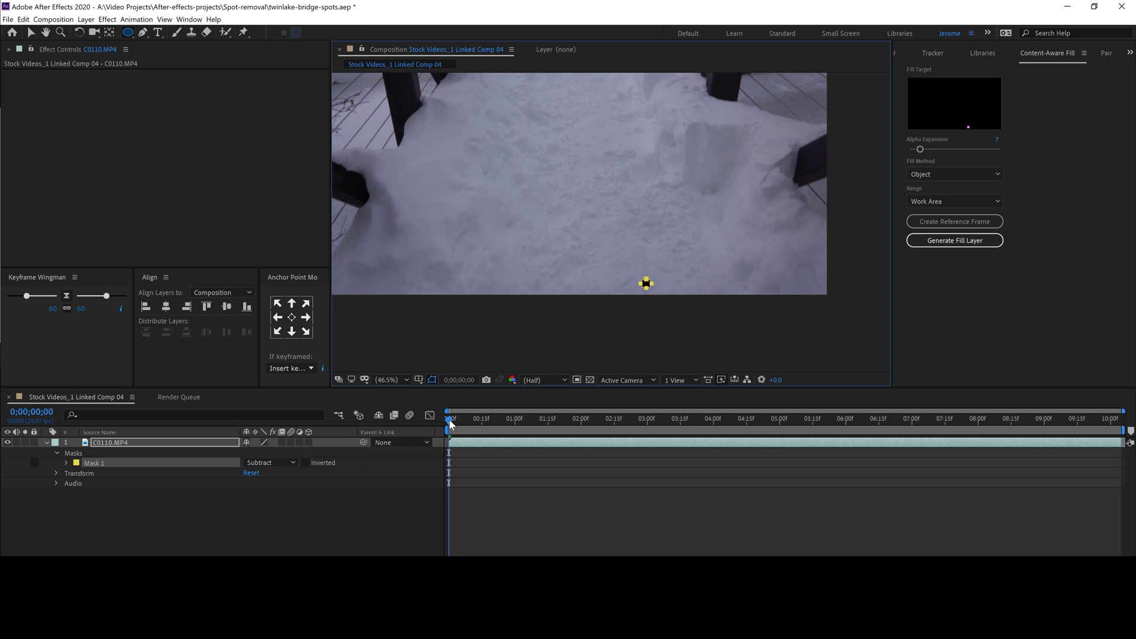
{"action": "mouse_move", "coordinate": [451, 423]}
{"action": "left_mouse_down"}
{"action": "mouse_move", "coordinate": [574, 427]}
{"action": "mouse_move", "coordinate": [448, 427]}
{"action": "left_mouse_up"}
{"action": "left_click", "coordinate": [721, 380]}
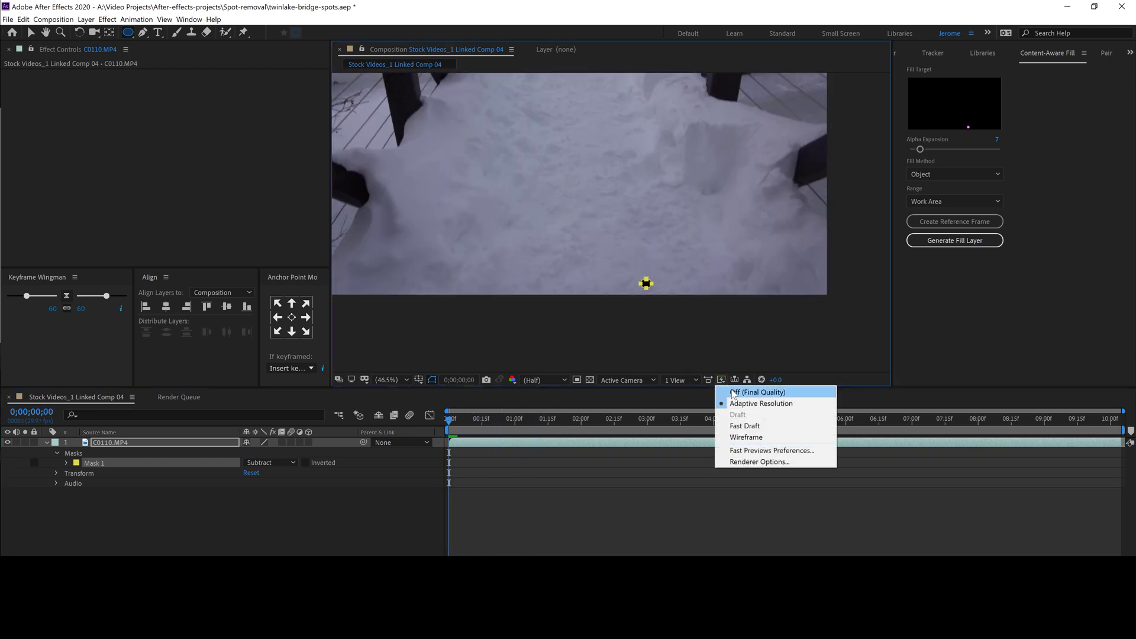
{"action": "left_click", "coordinate": [552, 382]}
{"action": "left_click", "coordinate": [548, 383]}
{"action": "key", "text": "Escape"}
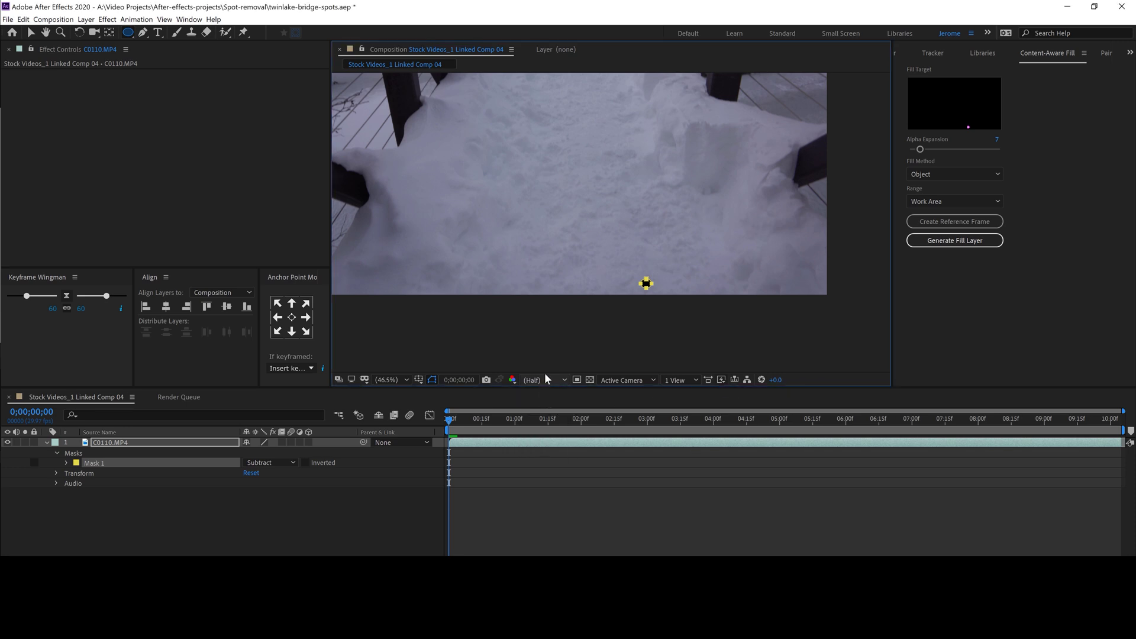
{"action": "left_click_drag", "start_coordinate": [585, 135], "coordinate": [600, 249]}
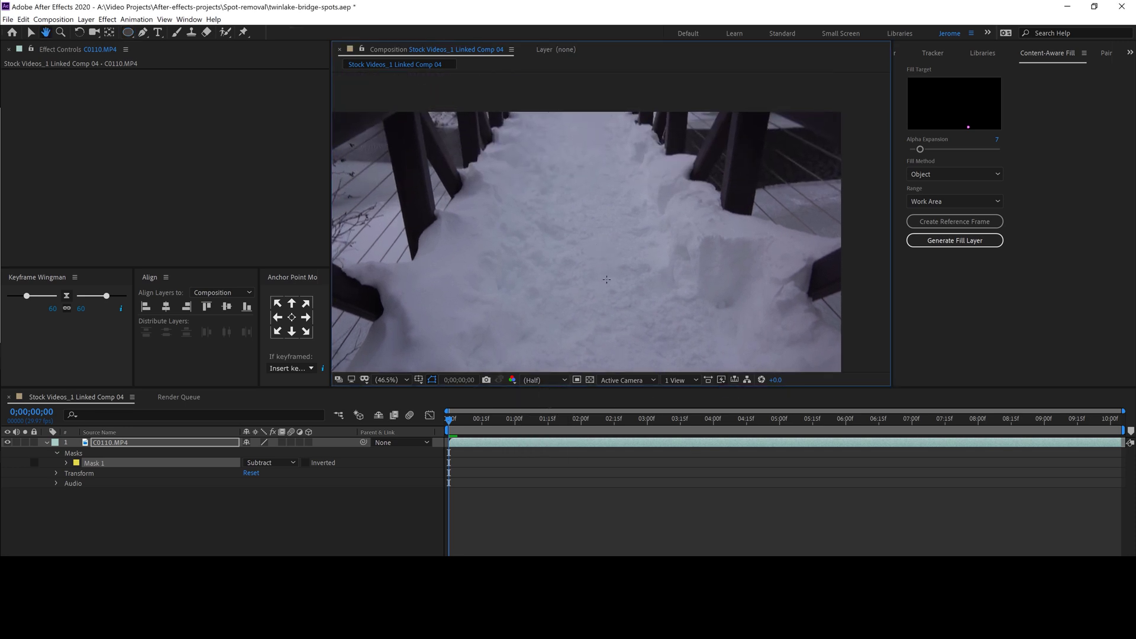
{"action": "mouse_move", "coordinate": [460, 424]}
{"action": "left_mouse_down"}
{"action": "mouse_move", "coordinate": [573, 427]}
{"action": "mouse_move", "coordinate": [435, 446]}
{"action": "left_mouse_up"}
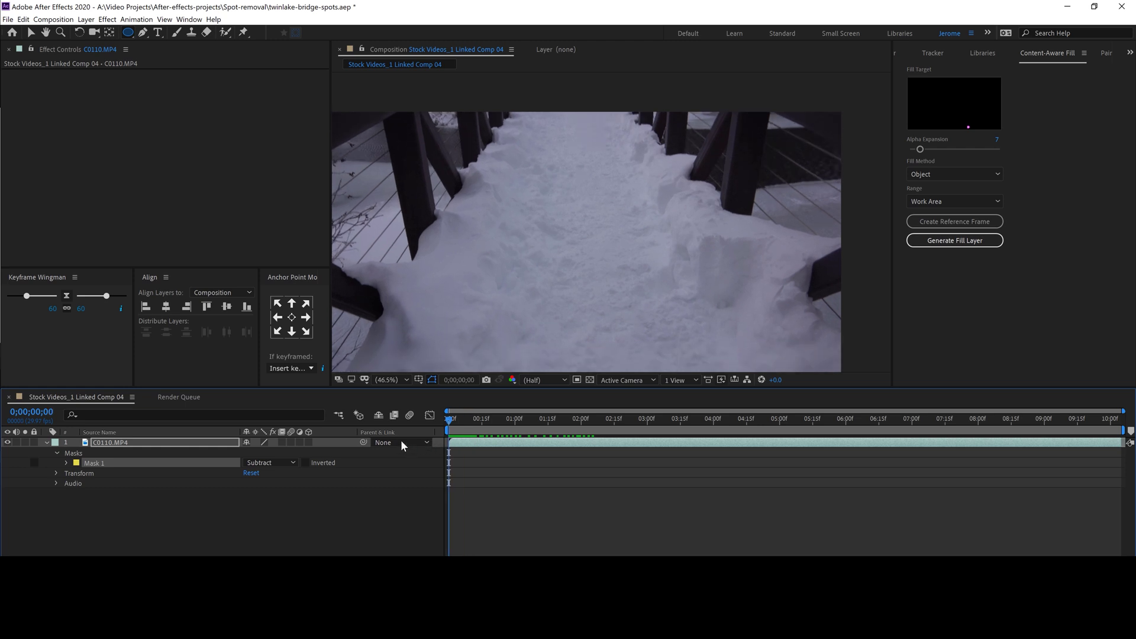
Draw elliptical Mask 2 over the second dust spot and set it to Subtract.
{"action": "left_click_drag", "start_coordinate": [574, 246], "coordinate": [582, 253]}
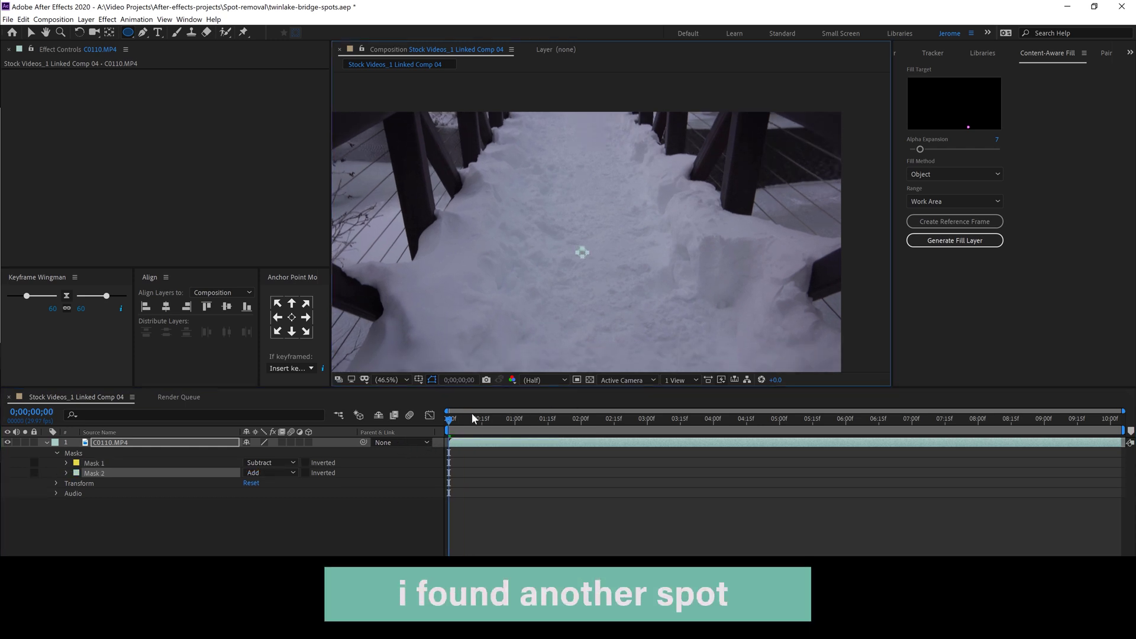
{"action": "left_click", "coordinate": [266, 473]}
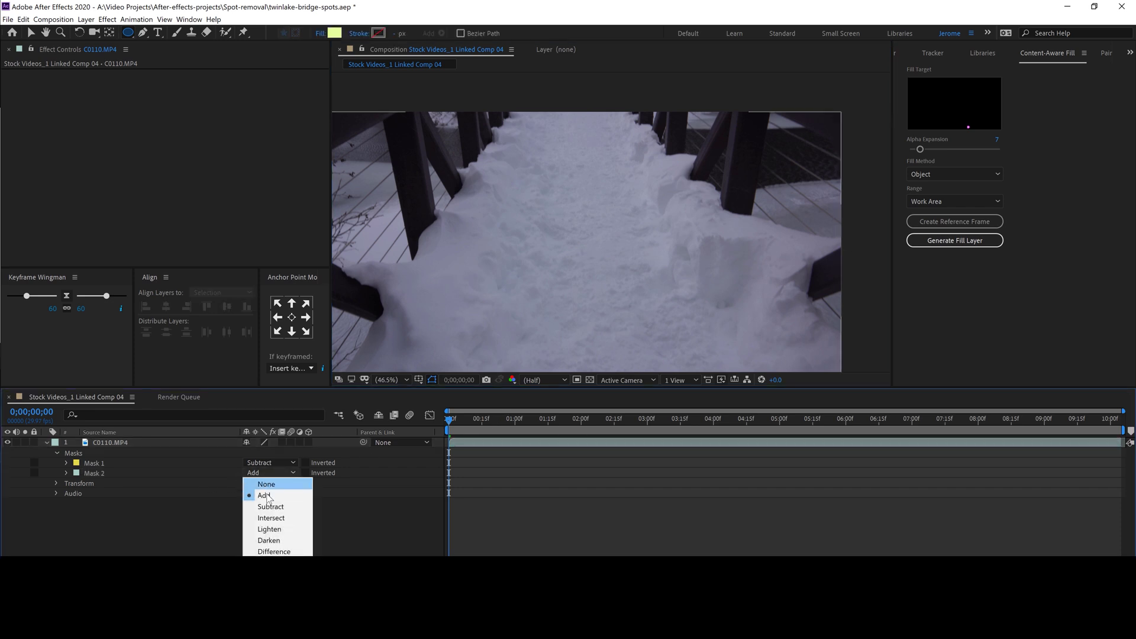
{"action": "left_click", "coordinate": [270, 507]}
Pan the view and scrub through the clip to review both masked holes.
{"action": "left_click_drag", "start_coordinate": [486, 422], "coordinate": [440, 428]}
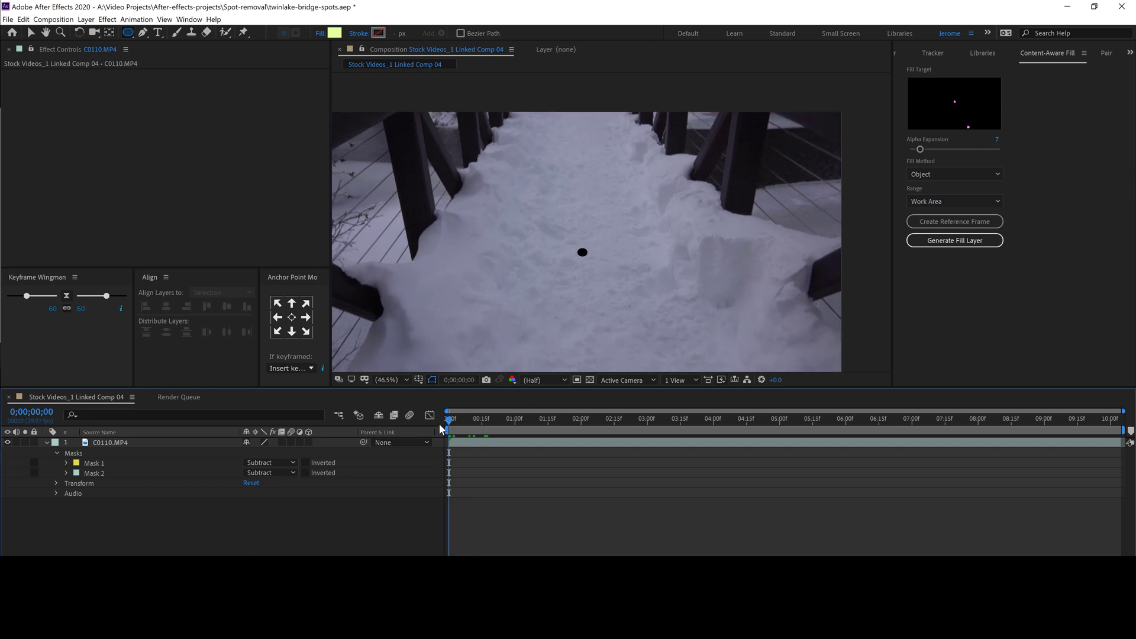
{"action": "left_click_drag", "start_coordinate": [618, 345], "coordinate": [613, 275]}
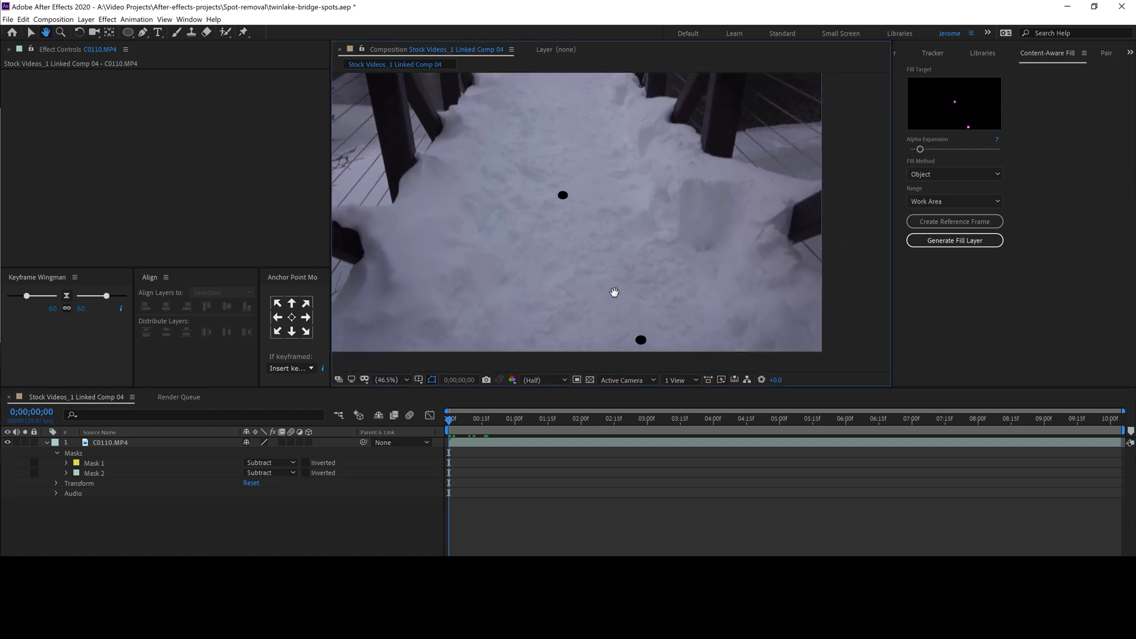
{"action": "left_click_drag", "start_coordinate": [564, 179], "coordinate": [685, 309]}
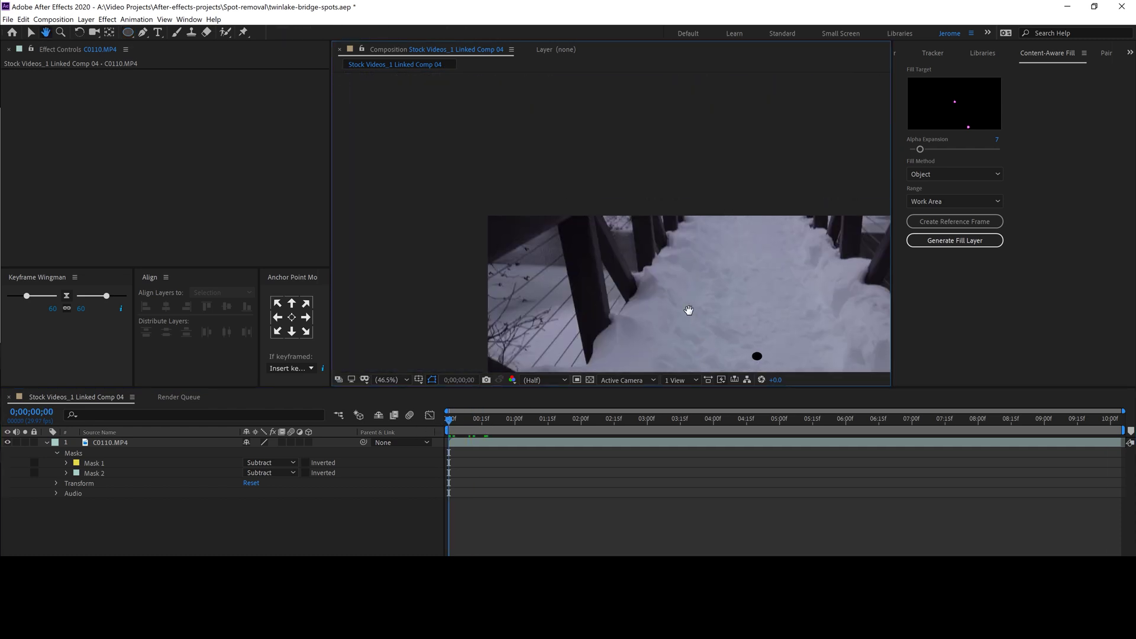
{"action": "mouse_move", "coordinate": [621, 278]}
{"action": "left_mouse_down"}
{"action": "mouse_move", "coordinate": [516, 171]}
{"action": "mouse_move", "coordinate": [512, 134]}
{"action": "left_mouse_up"}
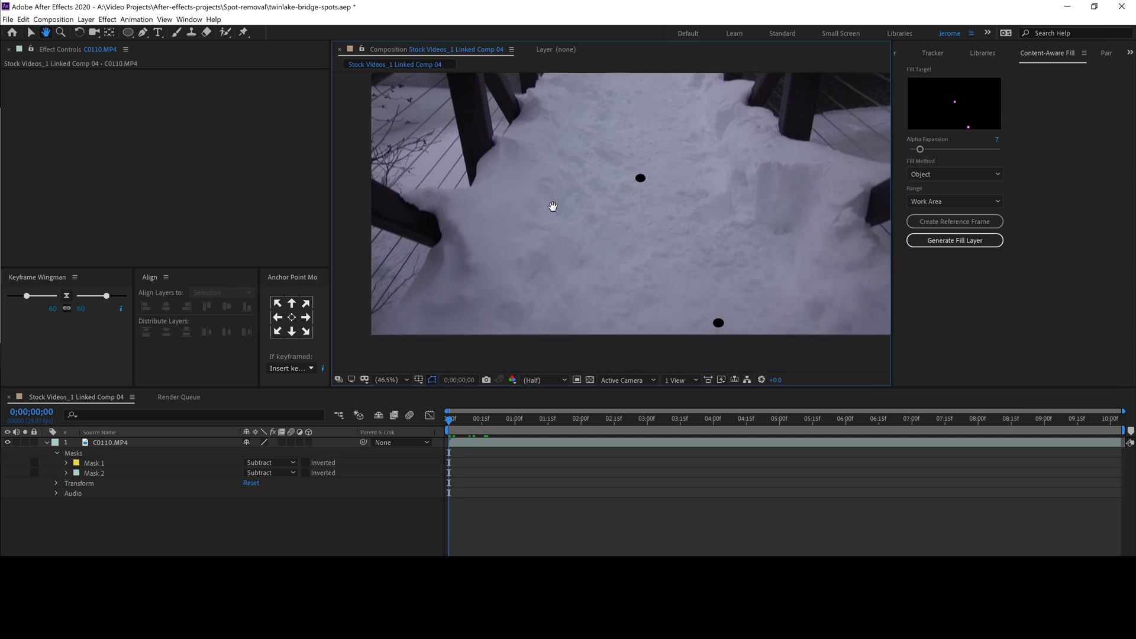
{"action": "left_click_drag", "start_coordinate": [451, 422], "coordinate": [519, 420]}
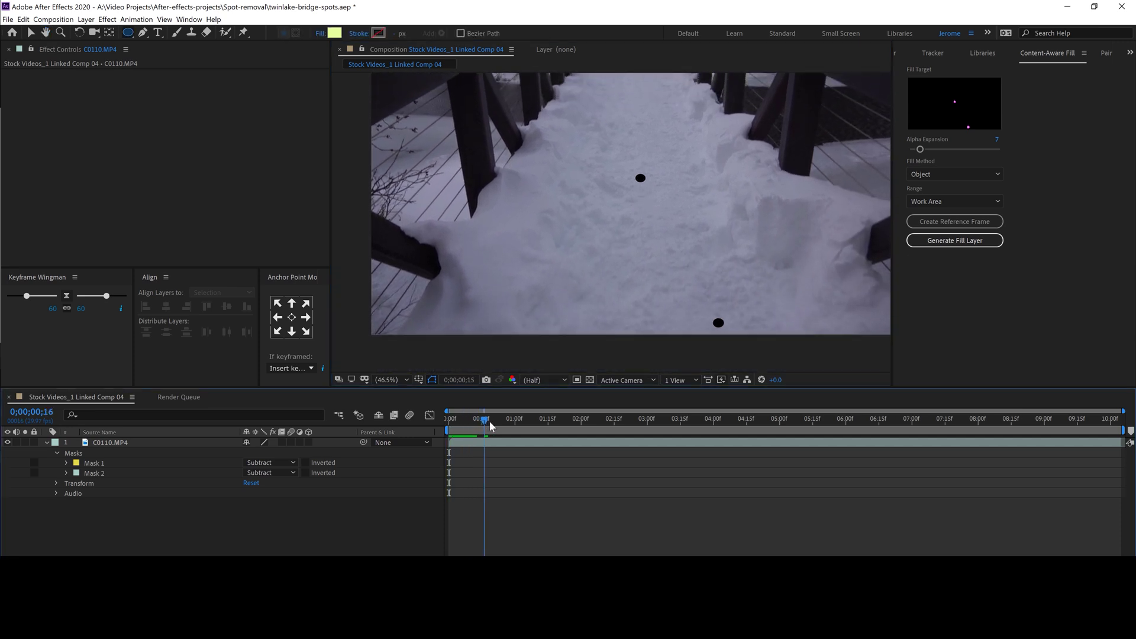
{"action": "left_click_drag", "start_coordinate": [637, 286], "coordinate": [616, 299]}
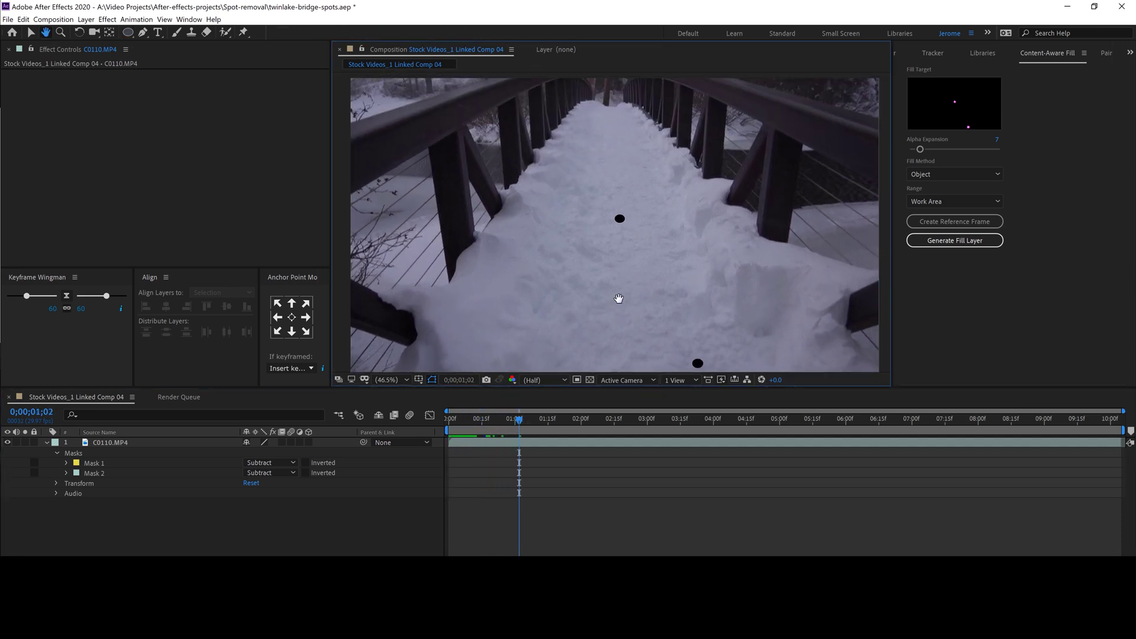
{"action": "mouse_move", "coordinate": [519, 420]}
{"action": "left_mouse_down"}
{"action": "mouse_move", "coordinate": [549, 425]}
{"action": "mouse_move", "coordinate": [473, 439]}
{"action": "mouse_move", "coordinate": [544, 419]}
{"action": "left_mouse_up"}
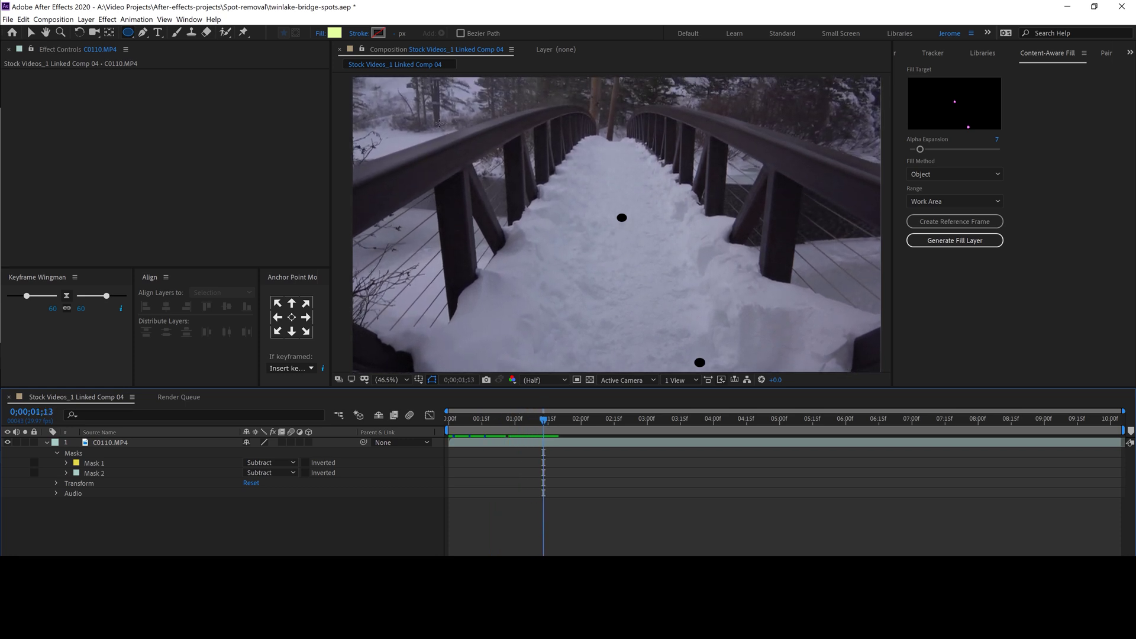
{"action": "left_click_drag", "start_coordinate": [439, 123], "coordinate": [445, 130]}
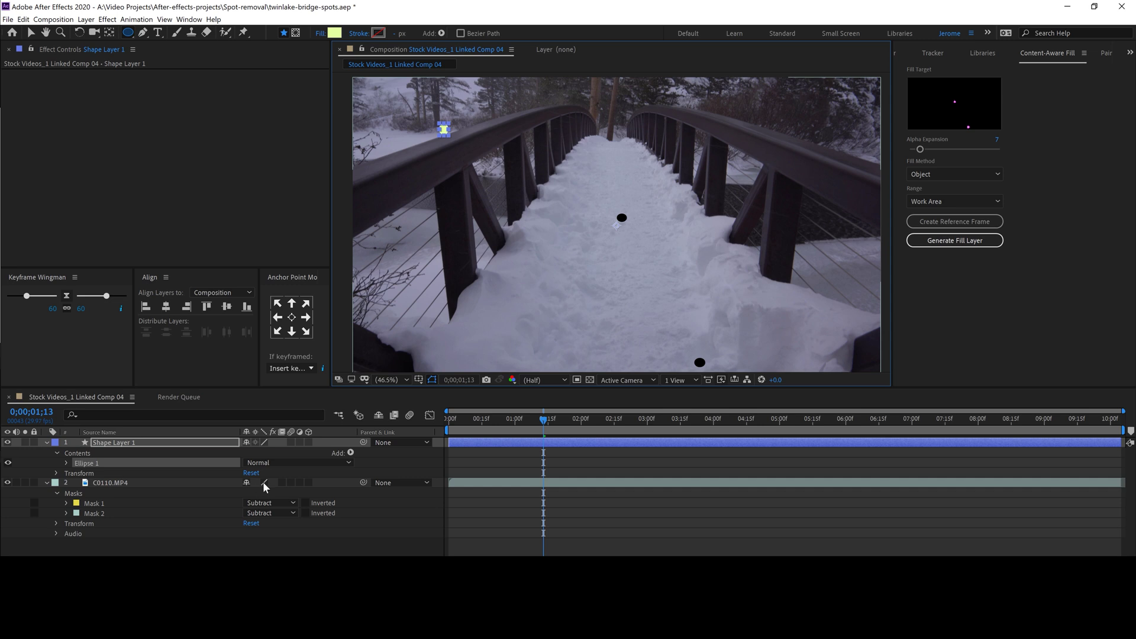
{"action": "key", "text": "ctrl+z"}
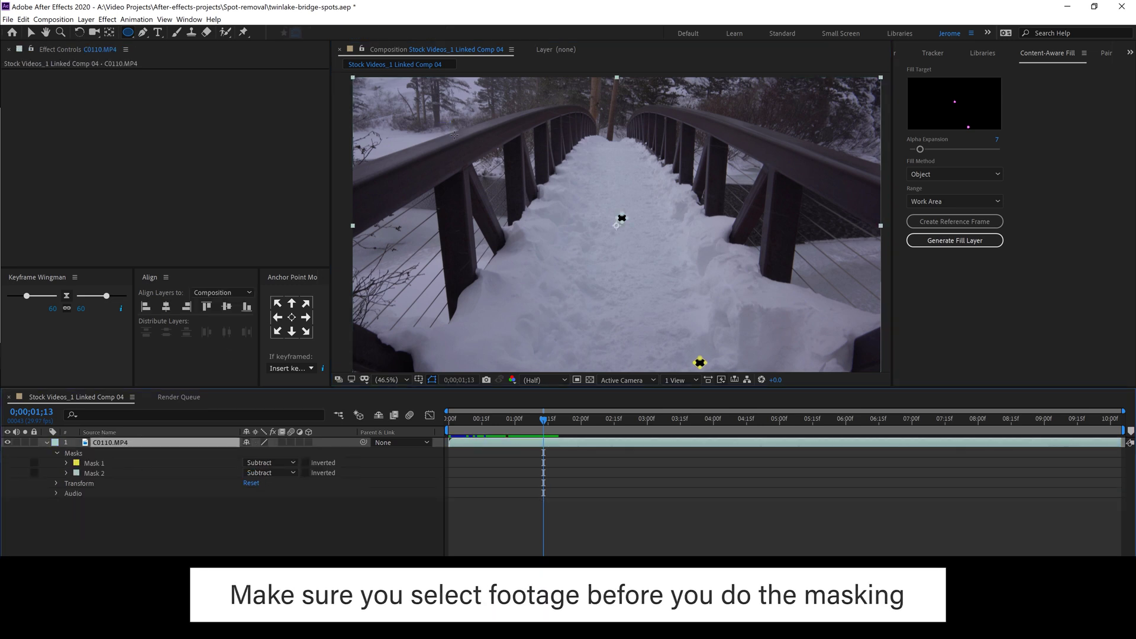
{"action": "left_click", "coordinate": [444, 124]}
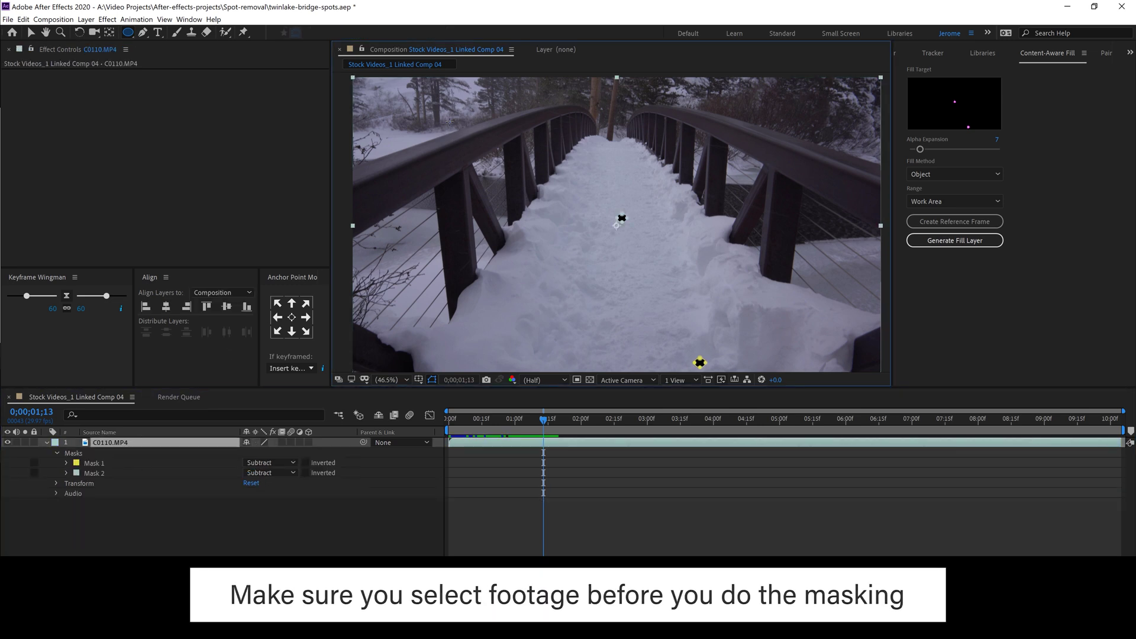
Draw Mask 3 around the upper-left spot, set it to Subtract, and rewind to frame one.
{"action": "left_click_drag", "start_coordinate": [439, 143], "coordinate": [441, 127]}
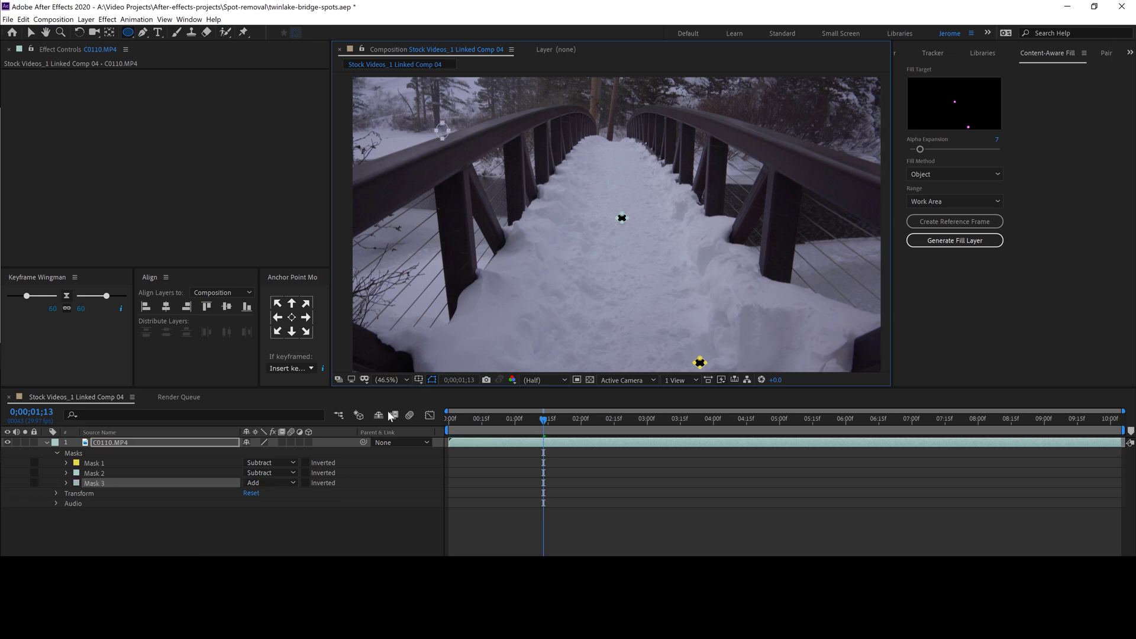
{"action": "left_click", "coordinate": [279, 483]}
{"action": "left_click", "coordinate": [269, 516]}
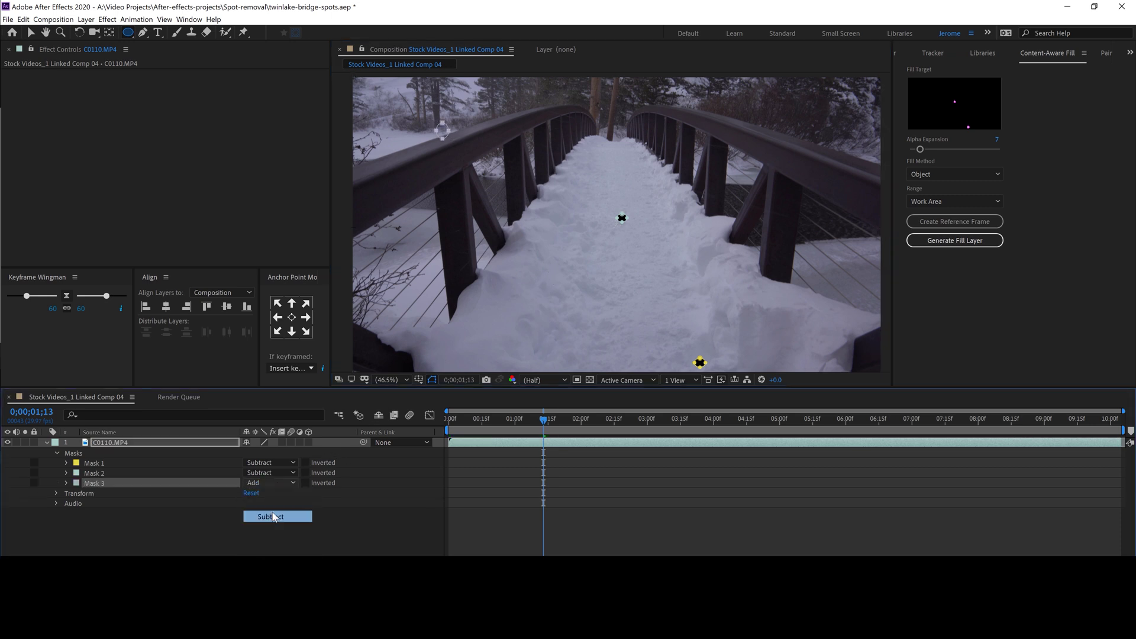
{"action": "mouse_move", "coordinate": [545, 424]}
{"action": "left_mouse_down"}
{"action": "mouse_move", "coordinate": [414, 437]}
{"action": "mouse_move", "coordinate": [985, 419]}
{"action": "left_mouse_up"}
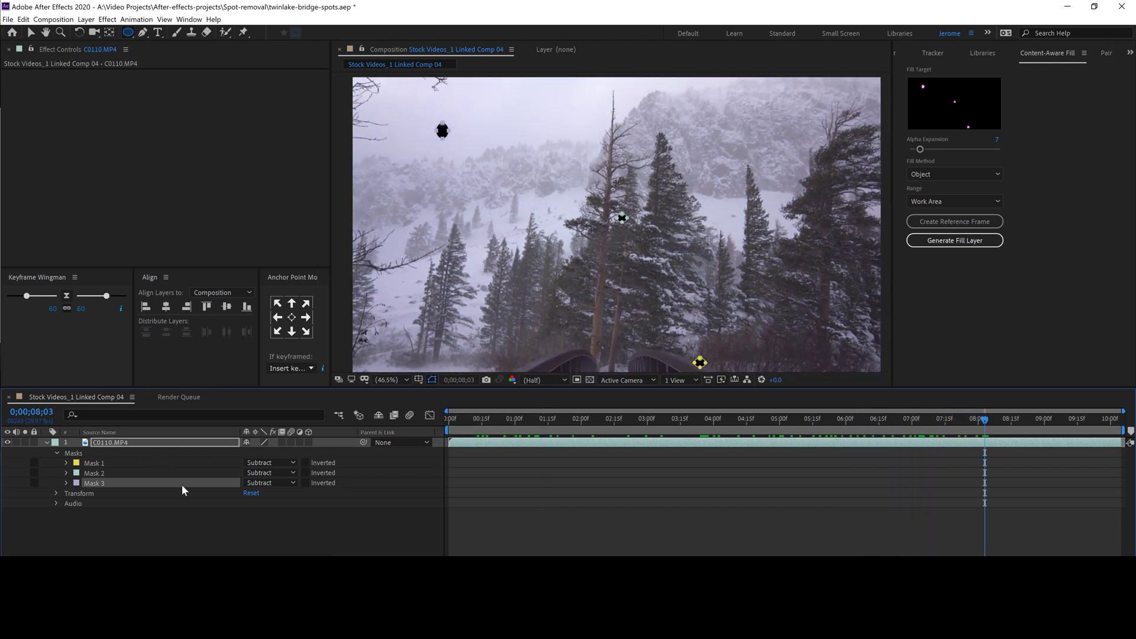
Set Mask 3 to None, zoom in and reshape its vertices to hug the crescent spot.
{"action": "left_click", "coordinate": [265, 482]}
{"action": "left_click", "coordinate": [265, 492]}
{"action": "left_click", "coordinate": [28, 34]}
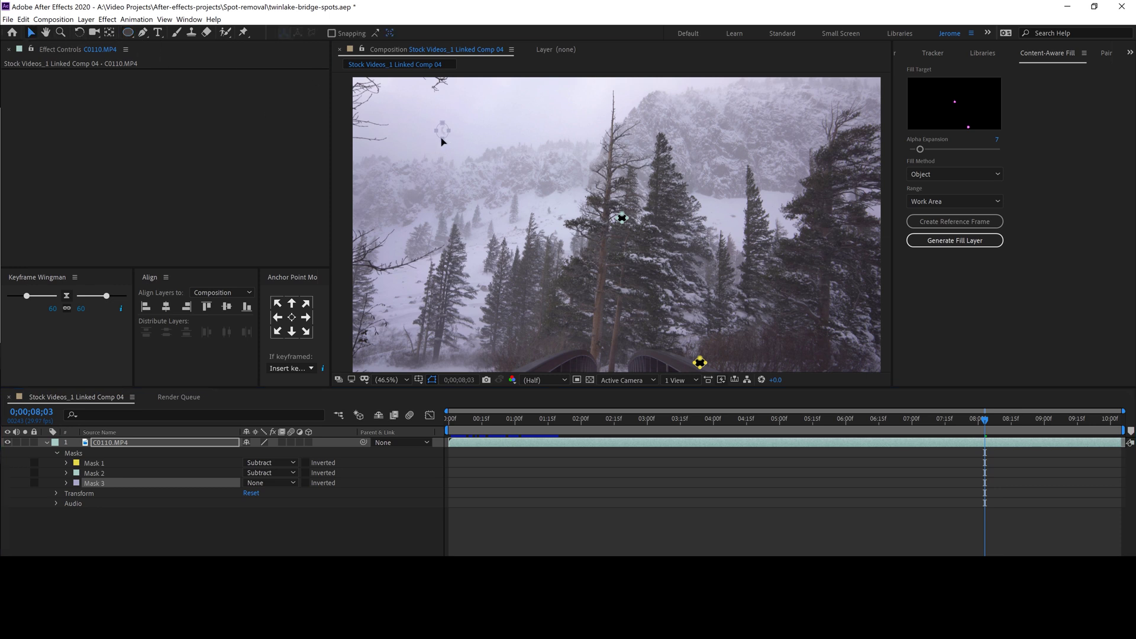
{"action": "left_click", "coordinate": [442, 139]}
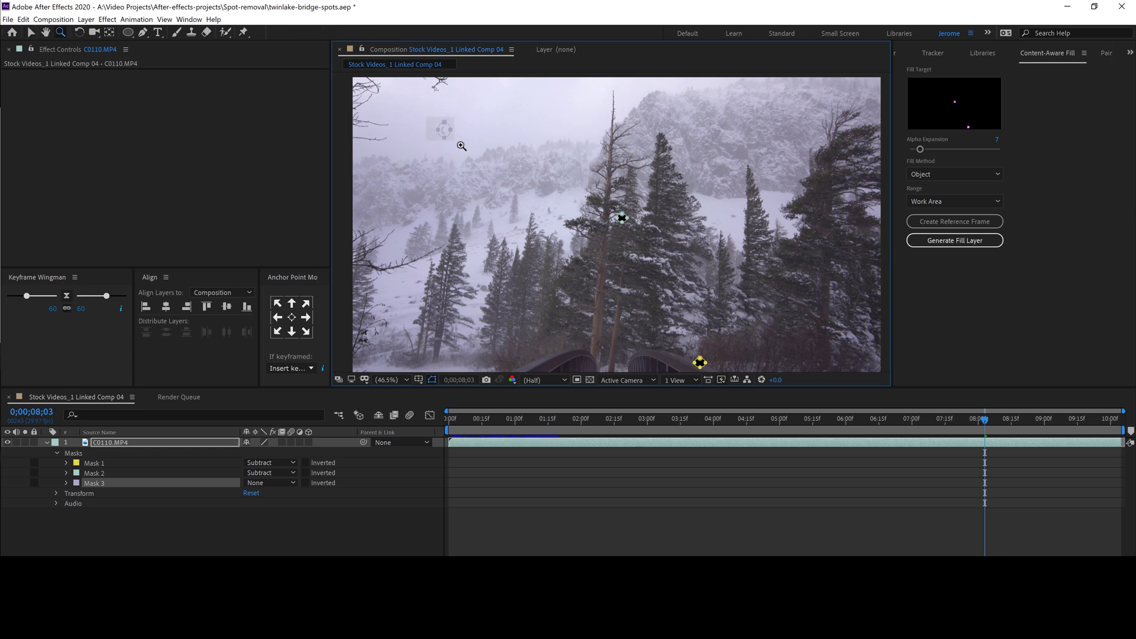
{"action": "scroll", "coordinate": [459, 142], "scroll_direction": "up", "scroll_amount": 5}
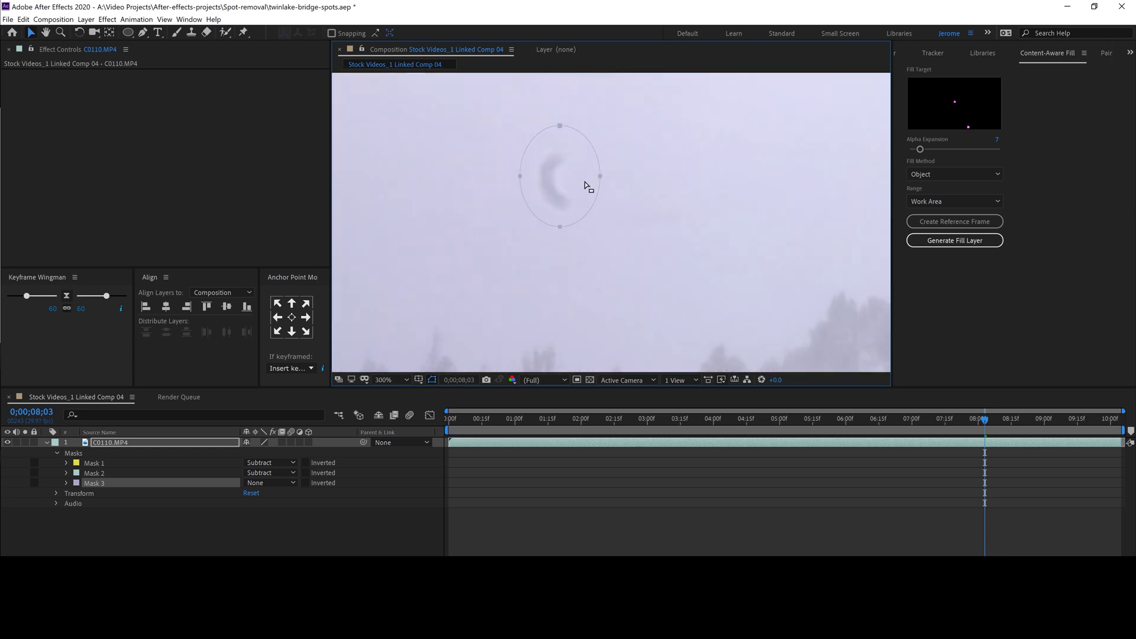
{"action": "left_click_drag", "start_coordinate": [560, 126], "coordinate": [568, 138]}
{"action": "left_click_drag", "start_coordinate": [519, 176], "coordinate": [576, 177]}
Set Mask 3 back to Subtract and zoom the viewer back out to 50%.
{"action": "left_click", "coordinate": [265, 483]}
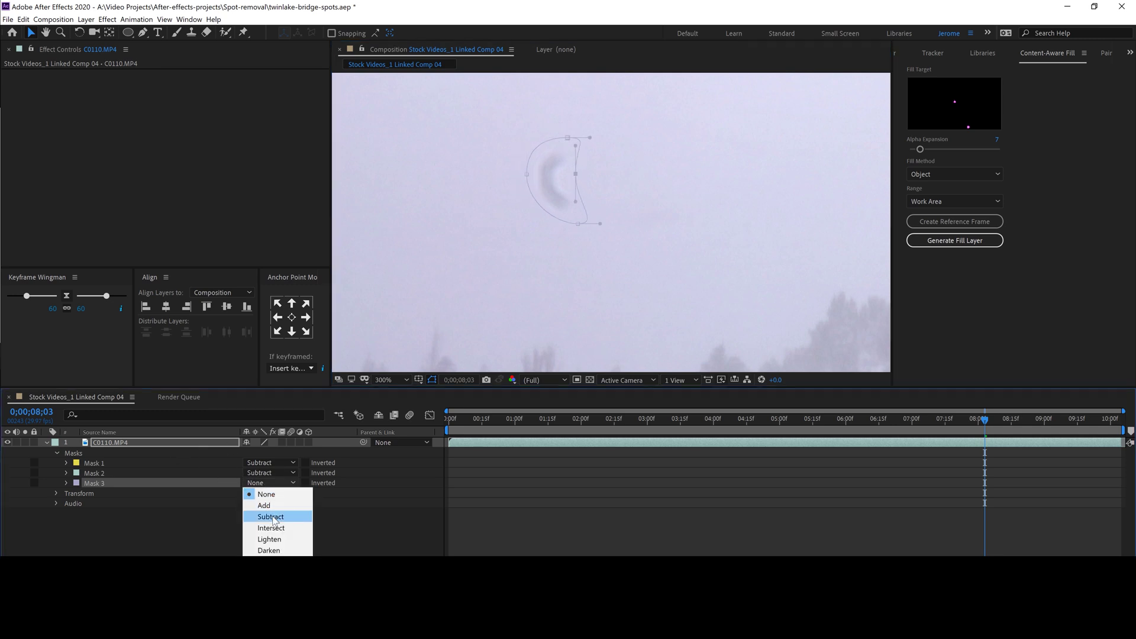
{"action": "left_click", "coordinate": [269, 512]}
{"action": "key", "text": "z"}
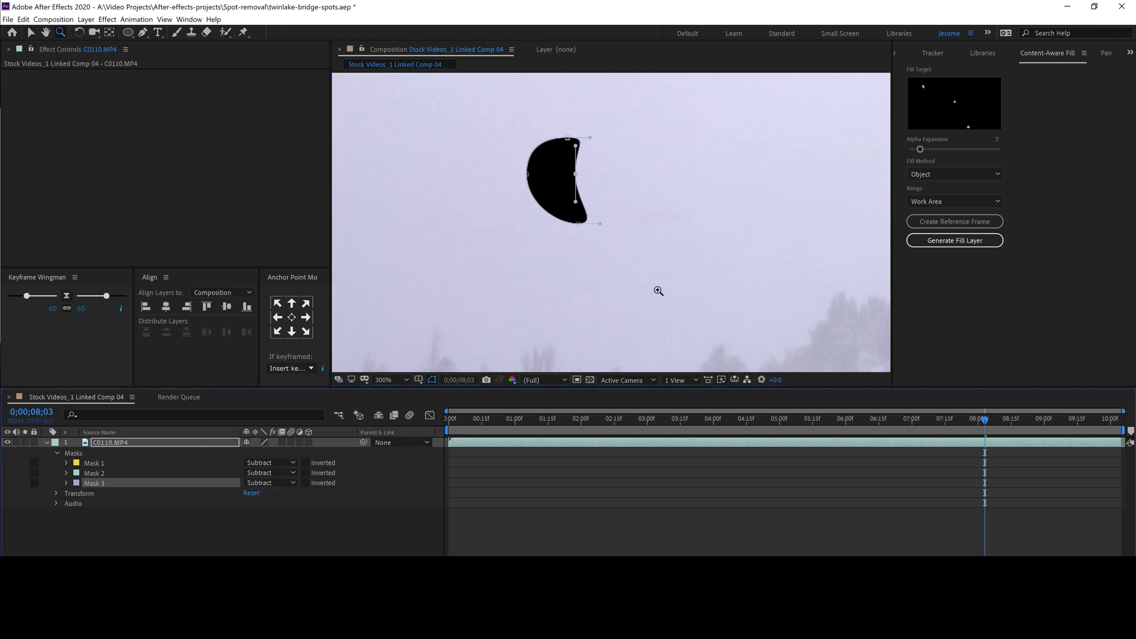
{"action": "left_click", "coordinate": [660, 290], "text": "alt"}
{"action": "left_click", "coordinate": [666, 291], "text": "alt"}
{"action": "left_click", "coordinate": [668, 293], "text": "alt"}
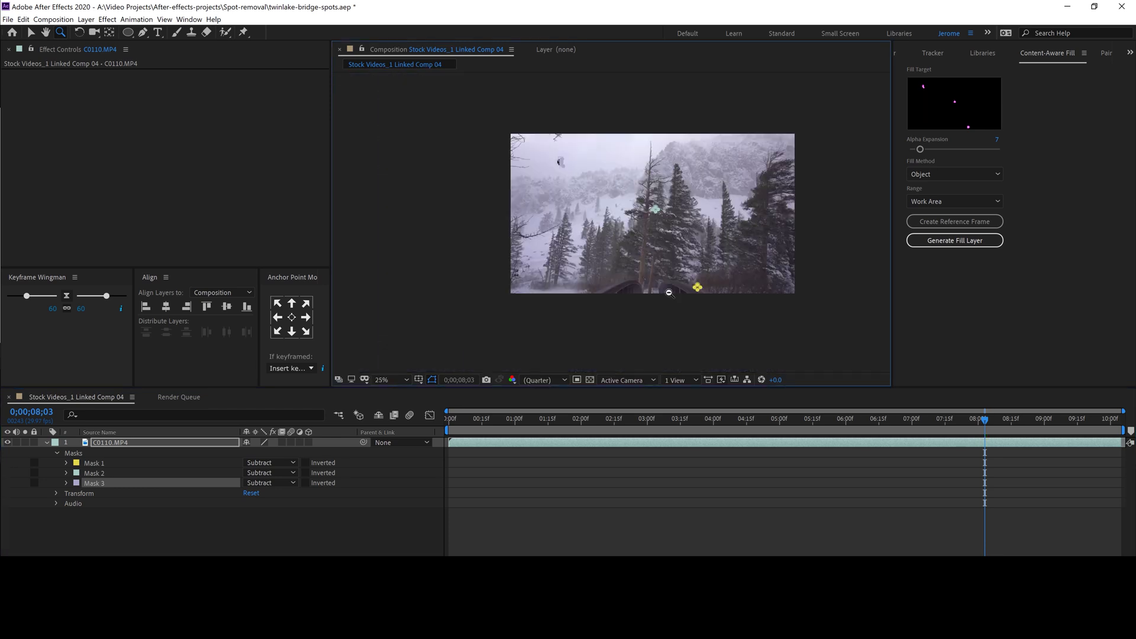
{"action": "key", "text": "v"}
{"action": "key", "text": "z"}
{"action": "left_click", "coordinate": [682, 263]}
Keep Fill Method on Object, adjust Alpha Expansion, and generate the Content-Aware Fill layer.
{"action": "key", "text": "v"}
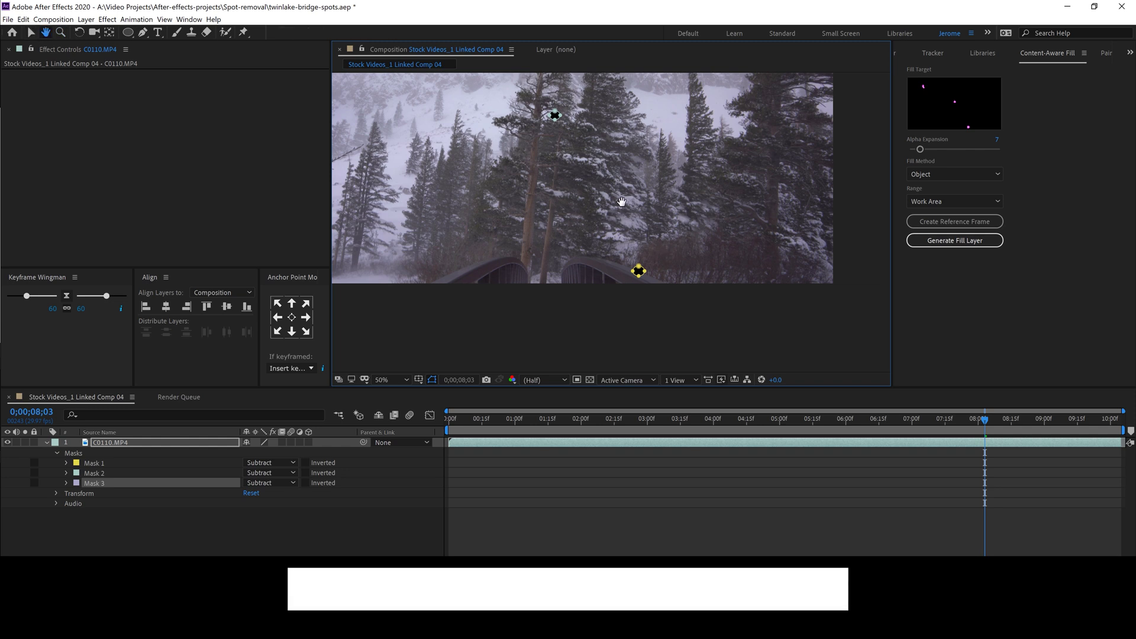
{"action": "left_click_drag", "start_coordinate": [666, 254], "coordinate": [734, 328]}
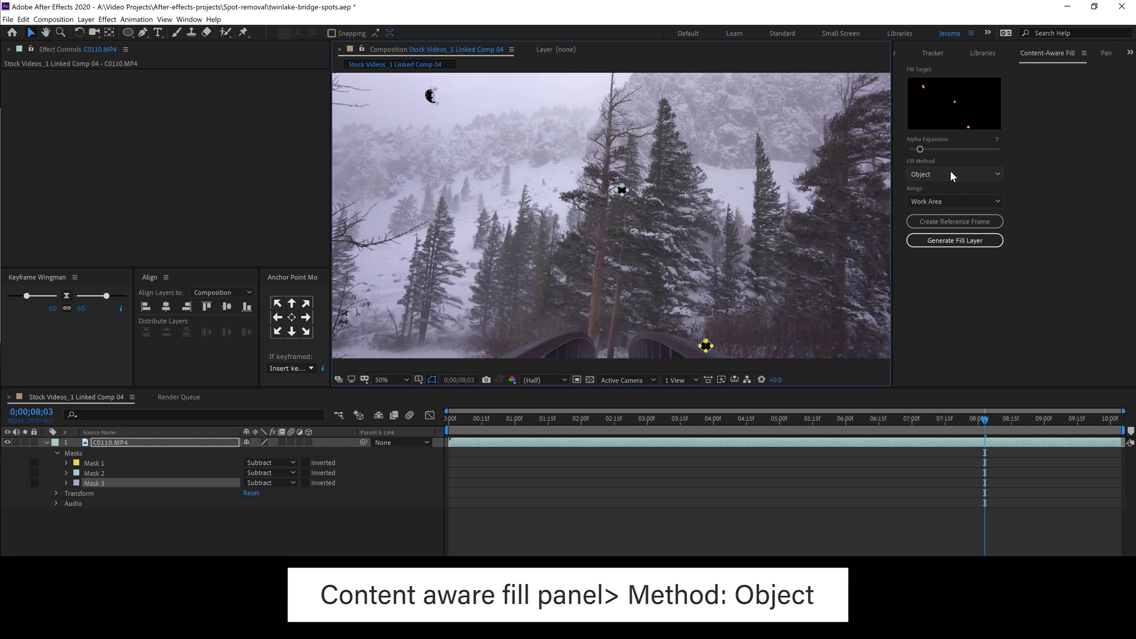
{"action": "left_click", "coordinate": [952, 175]}
{"action": "left_click", "coordinate": [937, 201]}
{"action": "left_click", "coordinate": [943, 175]}
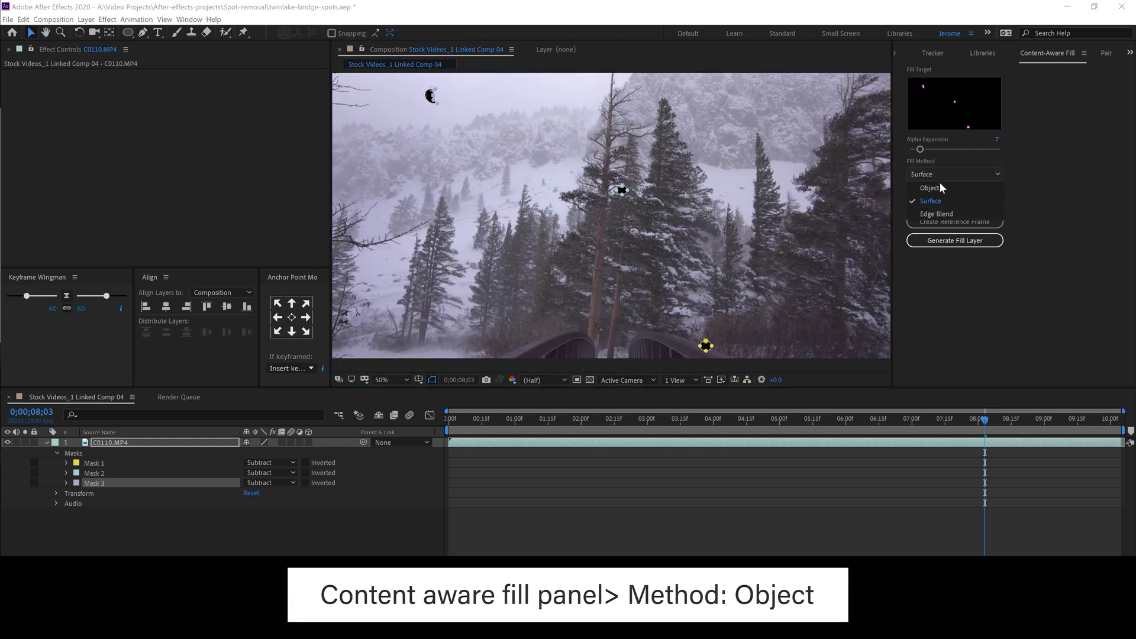
{"action": "left_click", "coordinate": [940, 185]}
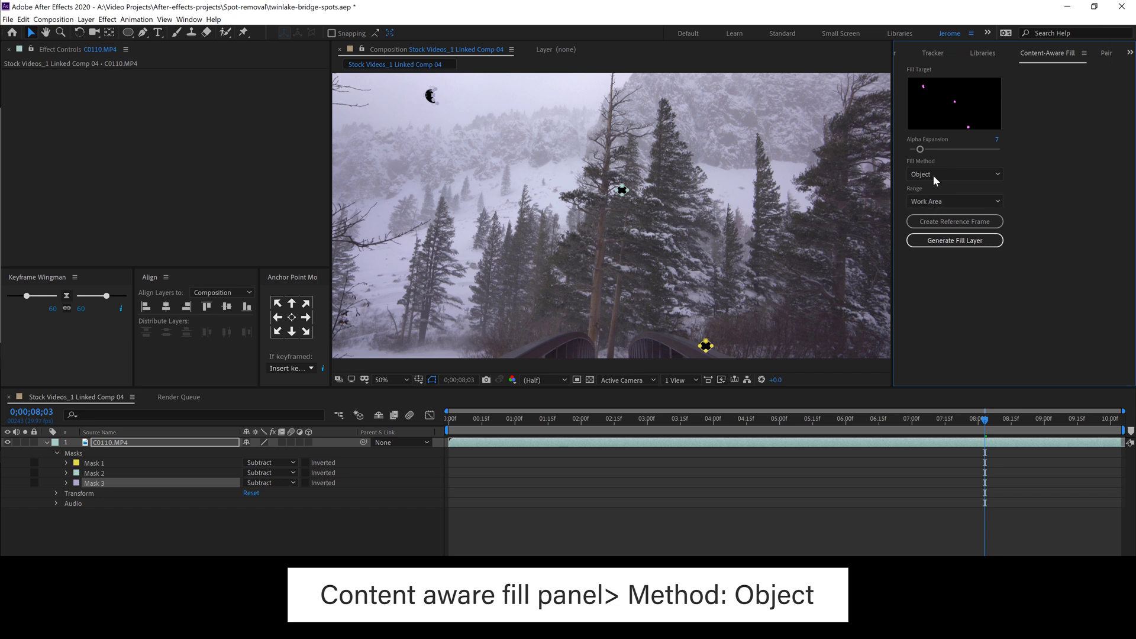
{"action": "left_click_drag", "start_coordinate": [920, 149], "coordinate": [921, 151]}
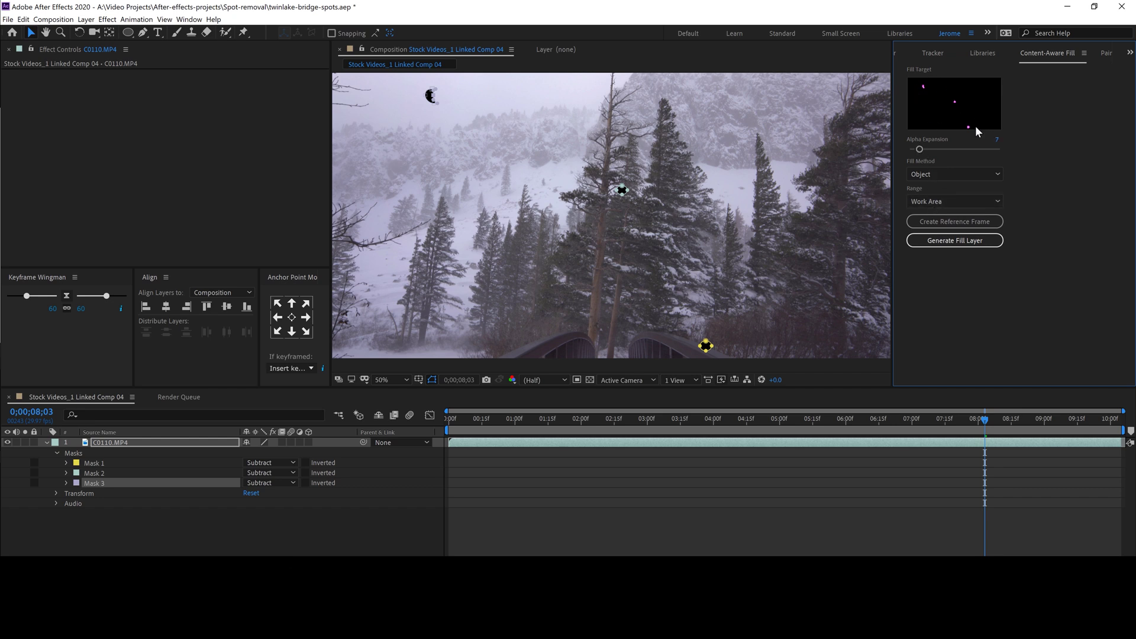
{"action": "left_click", "coordinate": [953, 242]}
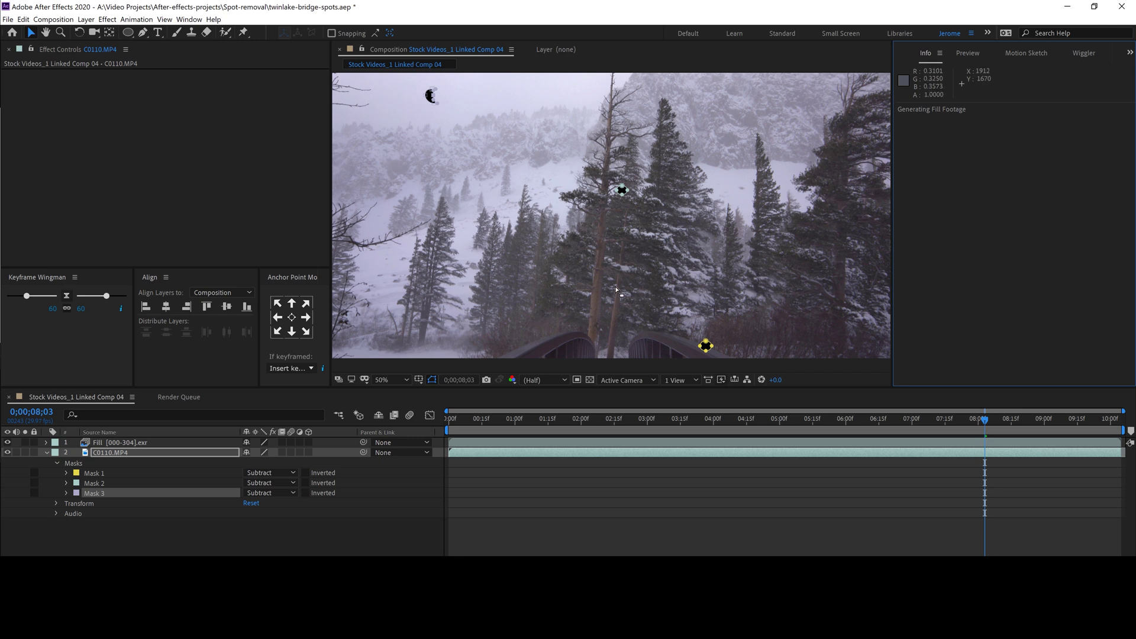
Jump to the first frame and reopen Window > Content-Aware Fill while the fill renders.
{"action": "key", "text": "Home"}
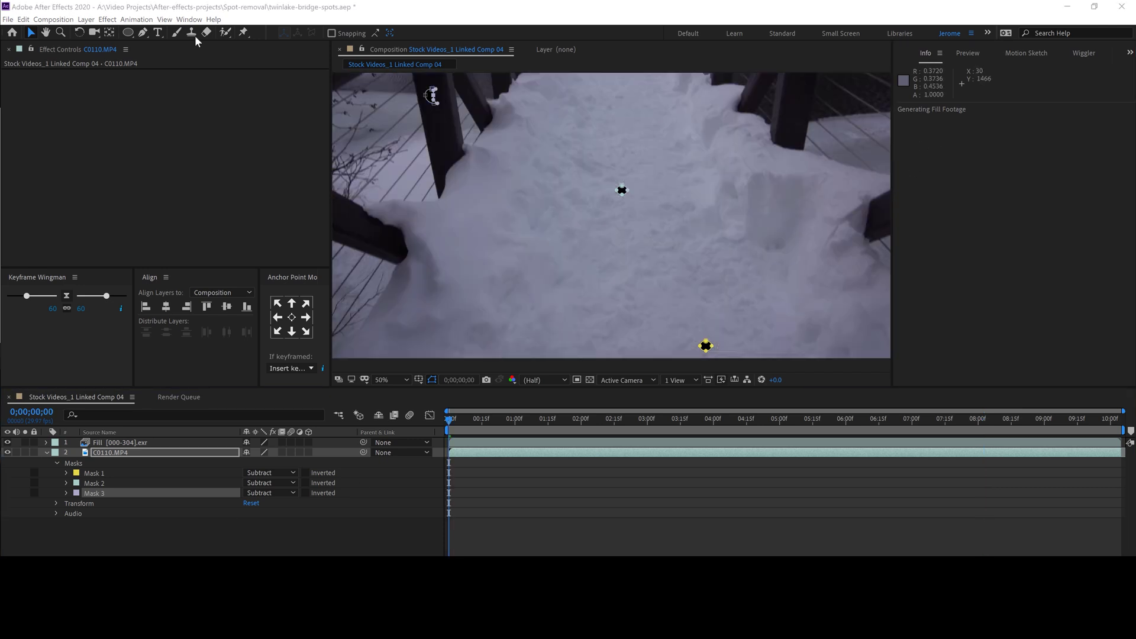
{"action": "left_click", "coordinate": [195, 19]}
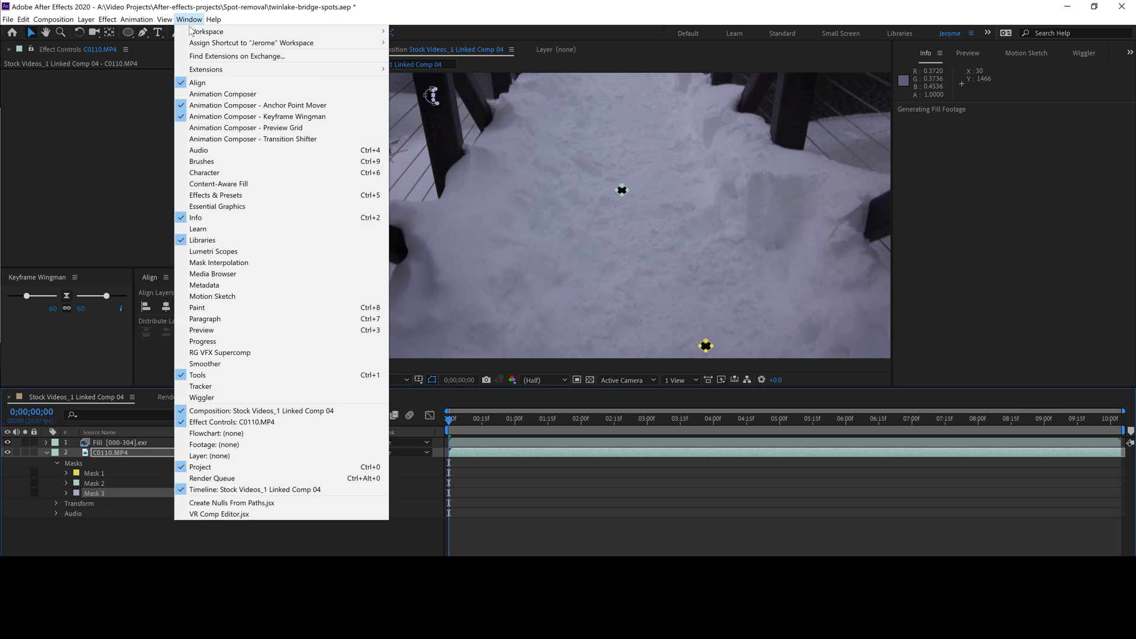
{"action": "left_click", "coordinate": [252, 183]}
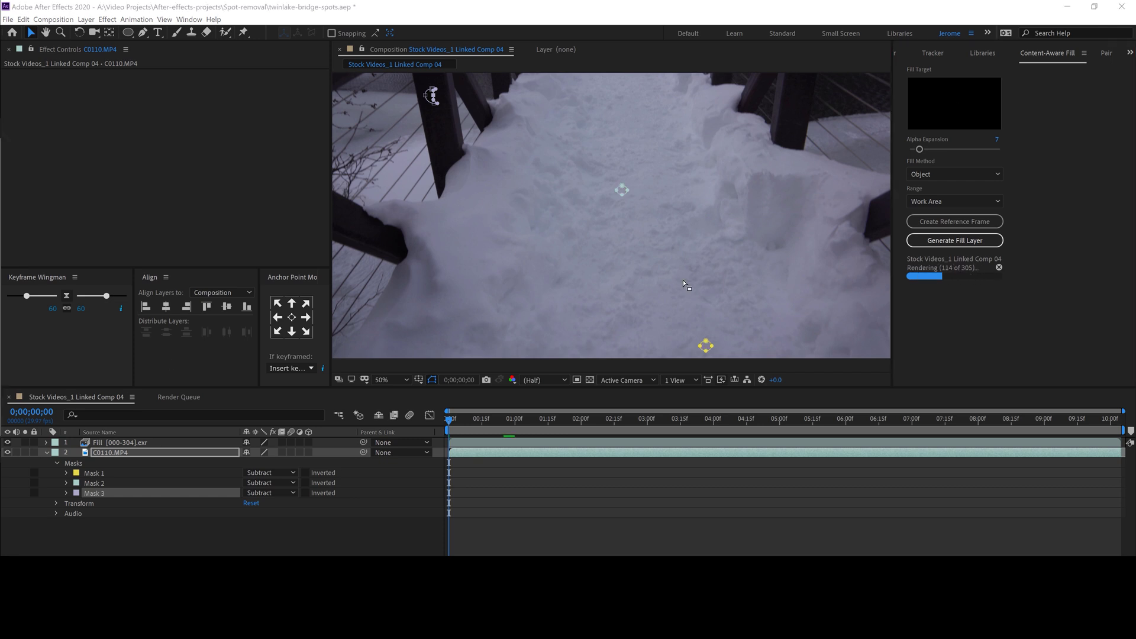
{"action": "left_click", "coordinate": [189, 20]}
{"action": "left_click", "coordinate": [248, 184]}
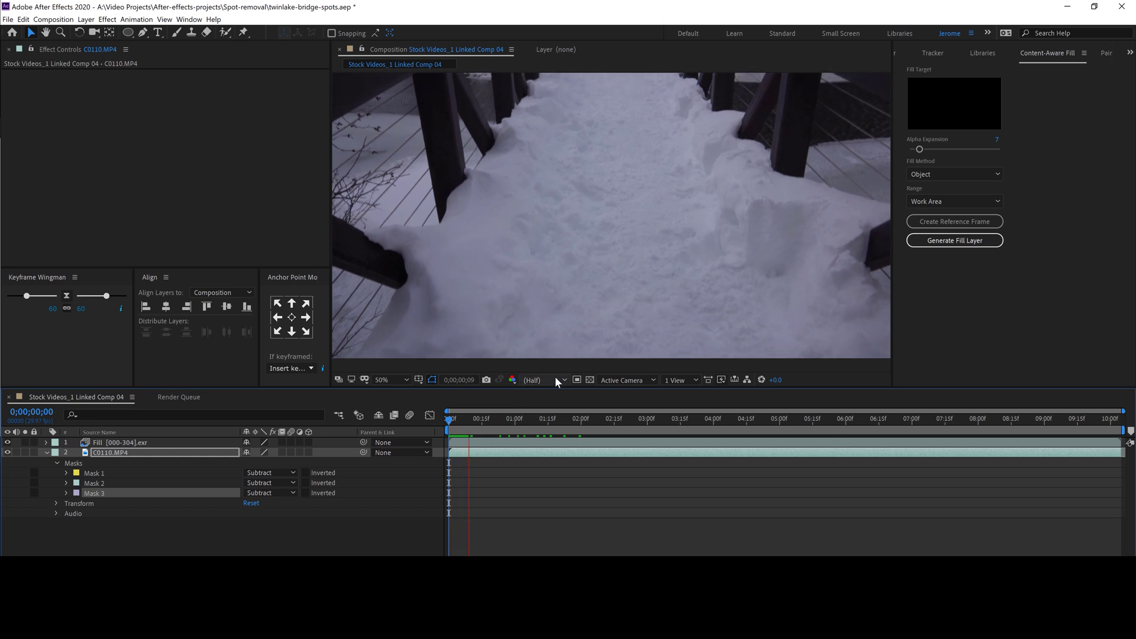
Preview the footage in a maximized viewer, then enlarge the viewer by shrinking the timeline.
{"action": "key", "text": "space"}
{"action": "key", "text": "grave"}
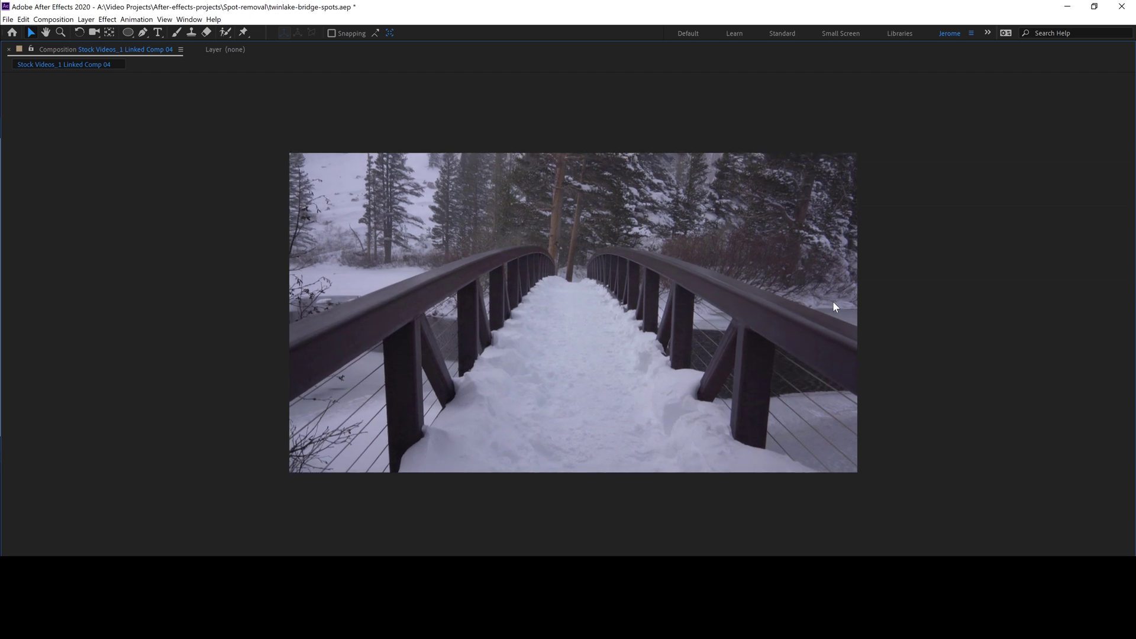
{"action": "key", "text": "space"}
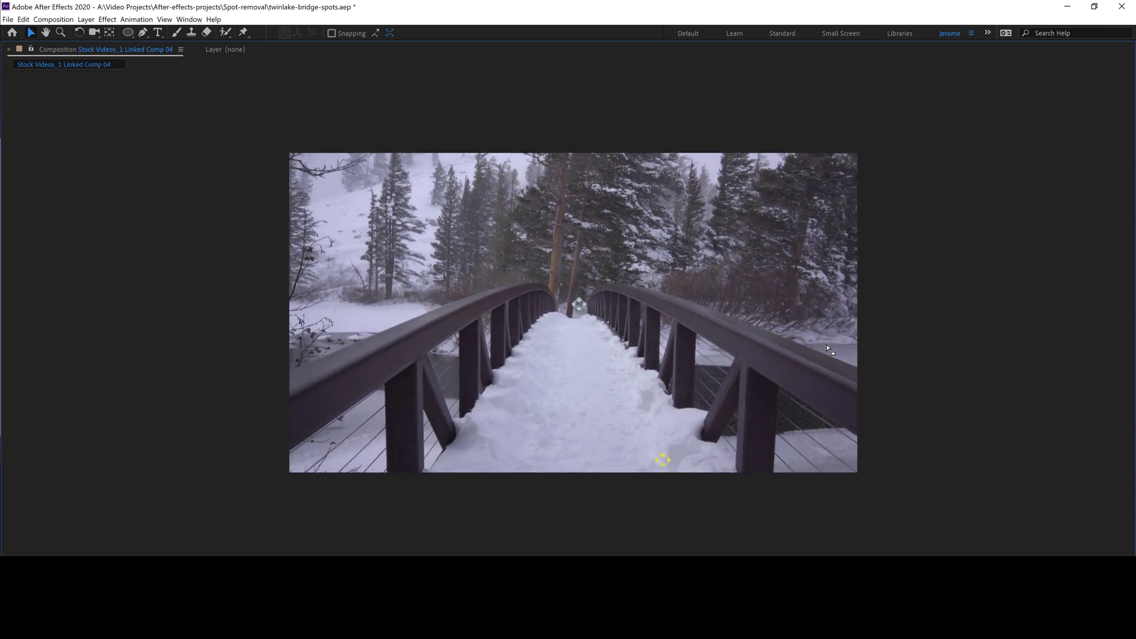
{"action": "key", "text": "grave"}
{"action": "left_click_drag", "start_coordinate": [342, 387], "coordinate": [342, 453]}
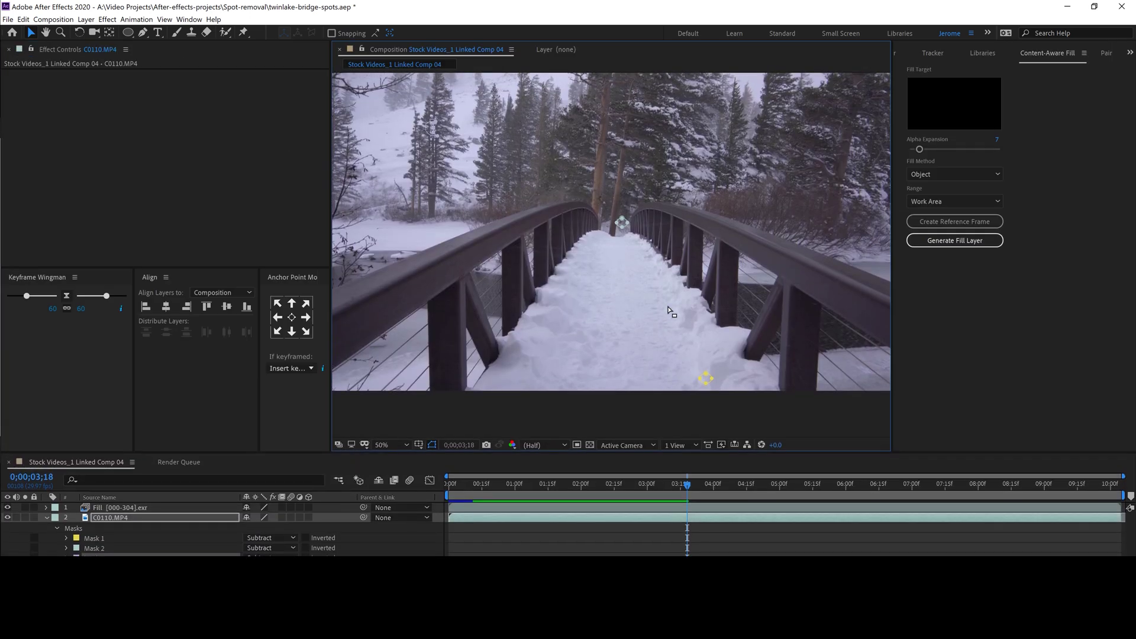
{"action": "key", "text": "space"}
{"action": "left_click_drag", "start_coordinate": [716, 383], "coordinate": [679, 330]}
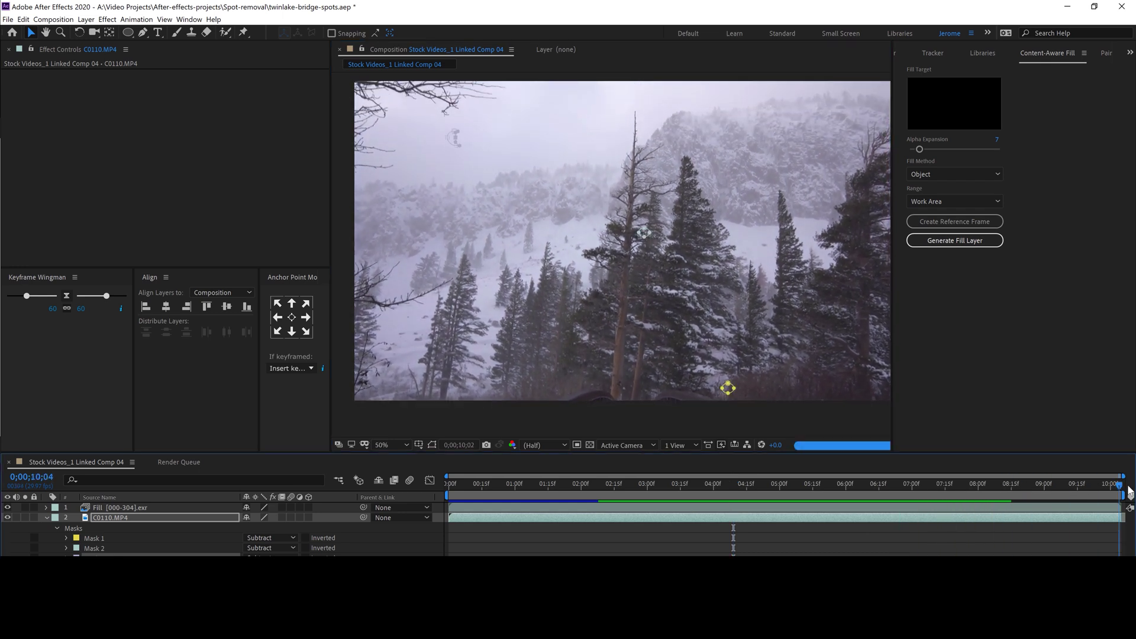
Move to 3;13, resume playback and set the preview resolution to Full.
{"action": "left_click", "coordinate": [692, 486]}
{"action": "left_click", "coordinate": [675, 486]}
{"action": "key", "text": "space"}
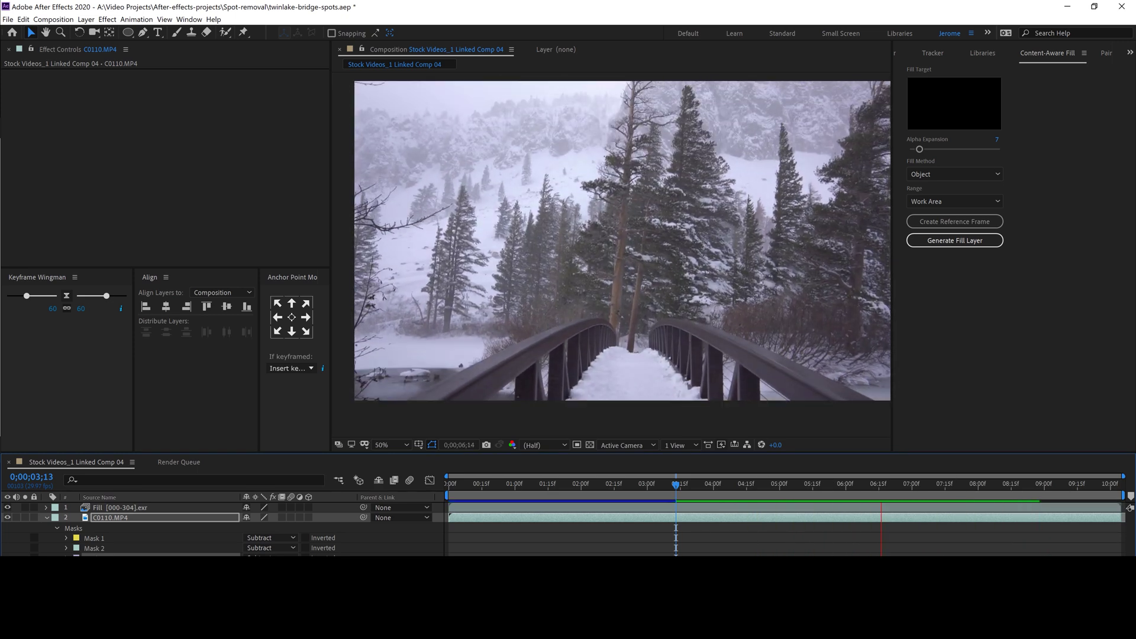
{"action": "left_click", "coordinate": [541, 444]}
{"action": "left_click", "coordinate": [533, 467]}
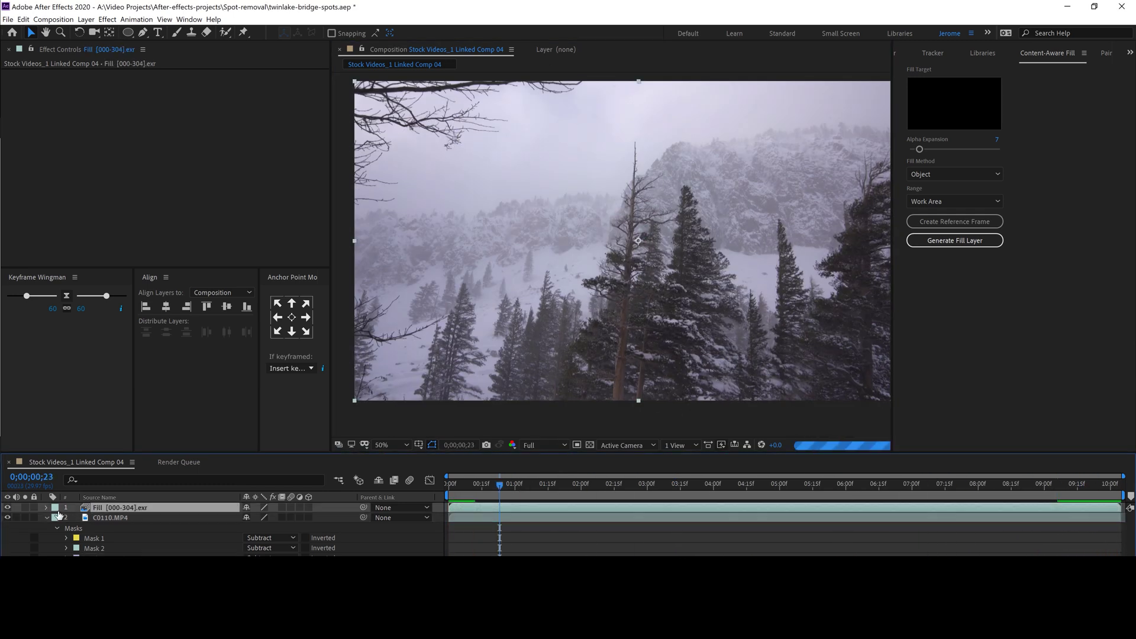
Select the Fill [000-304].exr layer, collapse C0110's masks, and play the footage from the start.
{"action": "left_click", "coordinate": [118, 507]}
{"action": "left_click", "coordinate": [47, 517]}
{"action": "key", "text": "space"}
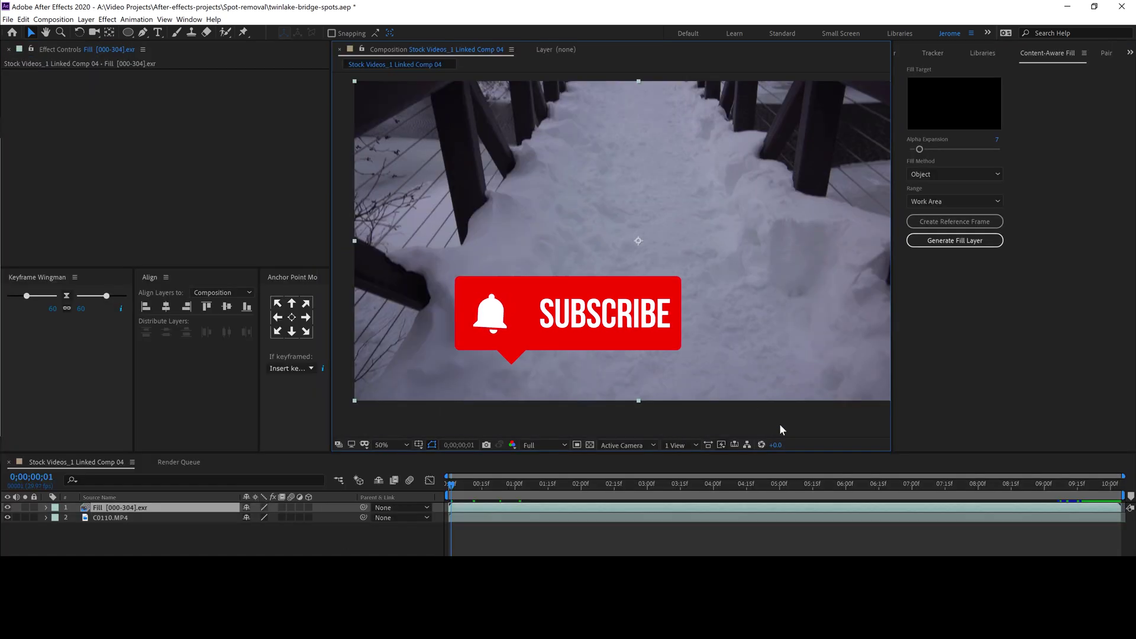